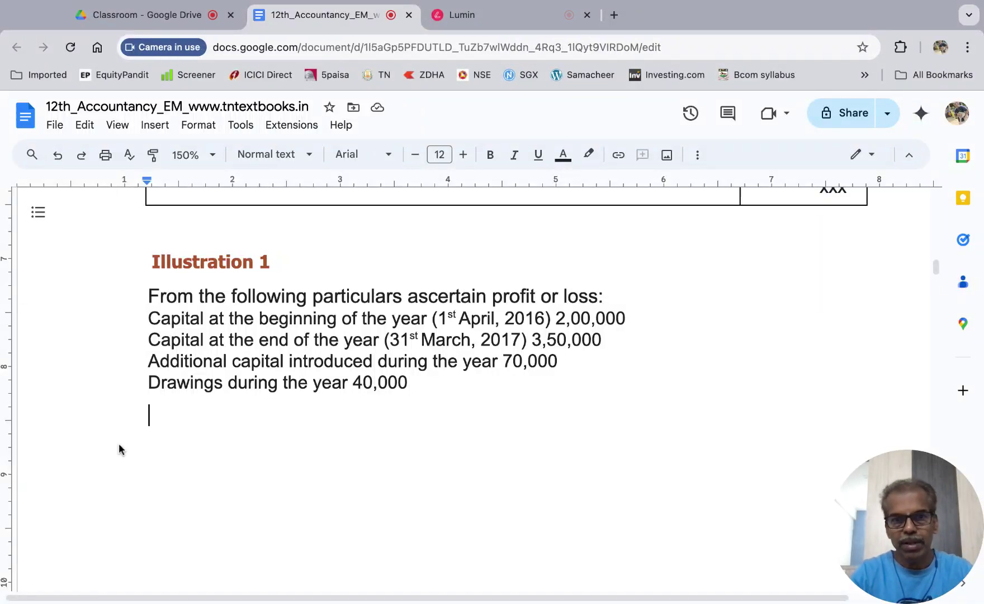
Step: Add '(find or calculate)' after 'particulars' and move 'ascertain profit or loss:' onto its own line
mouse_move(876, 527)
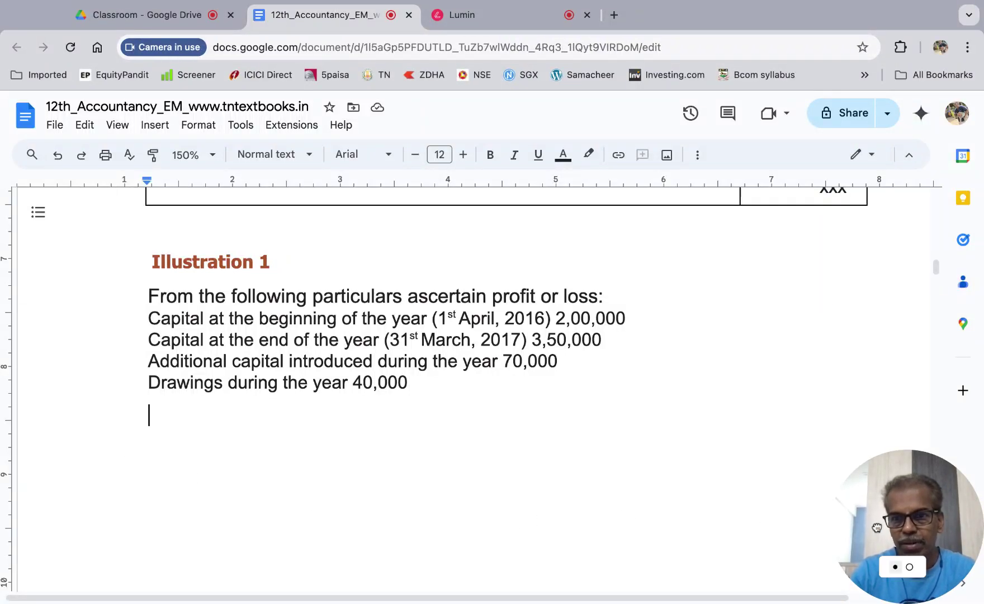
left_click_drag(876, 527, 754, 426)
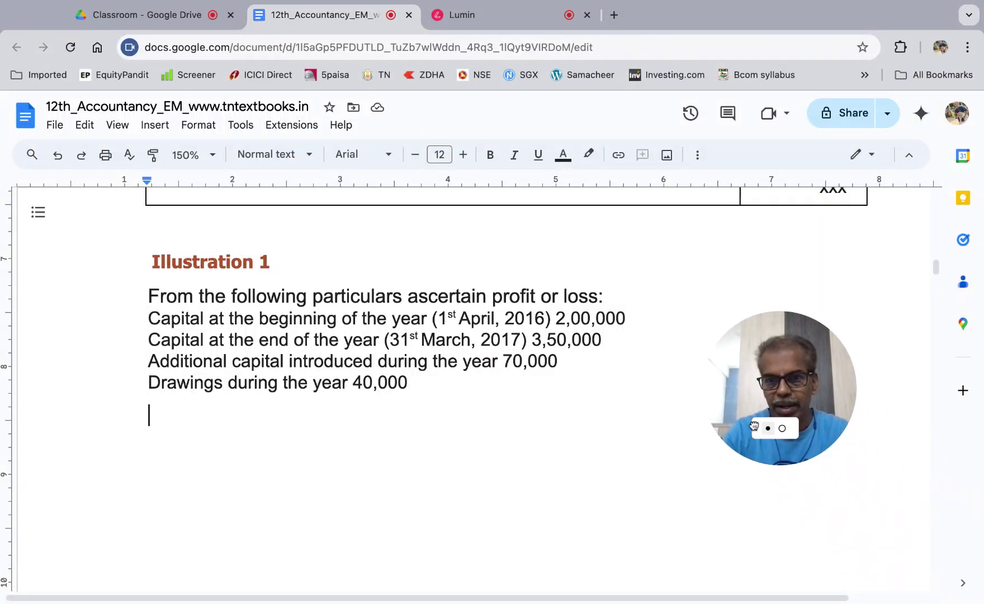
left_click(782, 430)
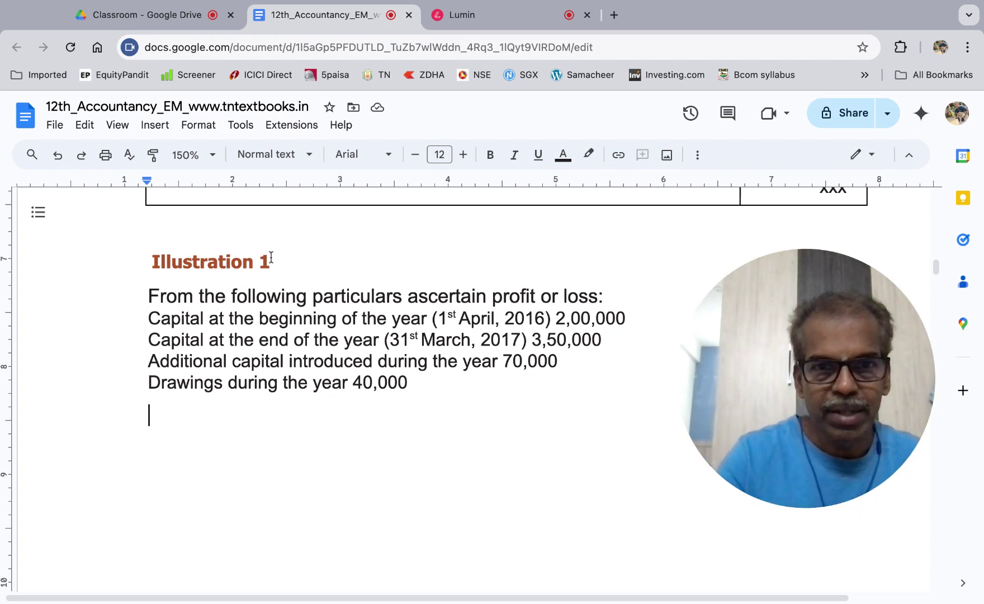
left_click(426, 282)
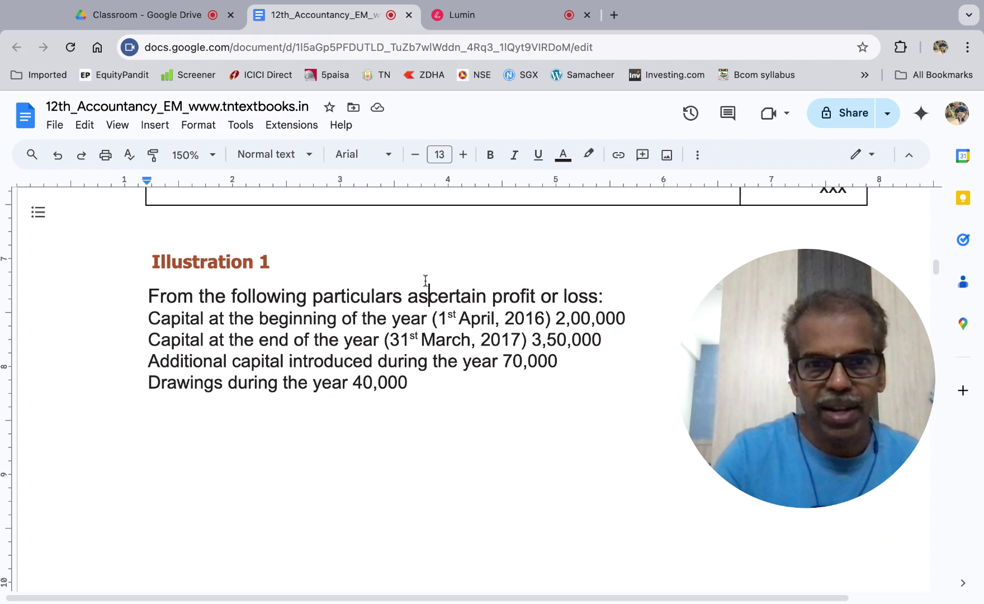
left_click(408, 283)
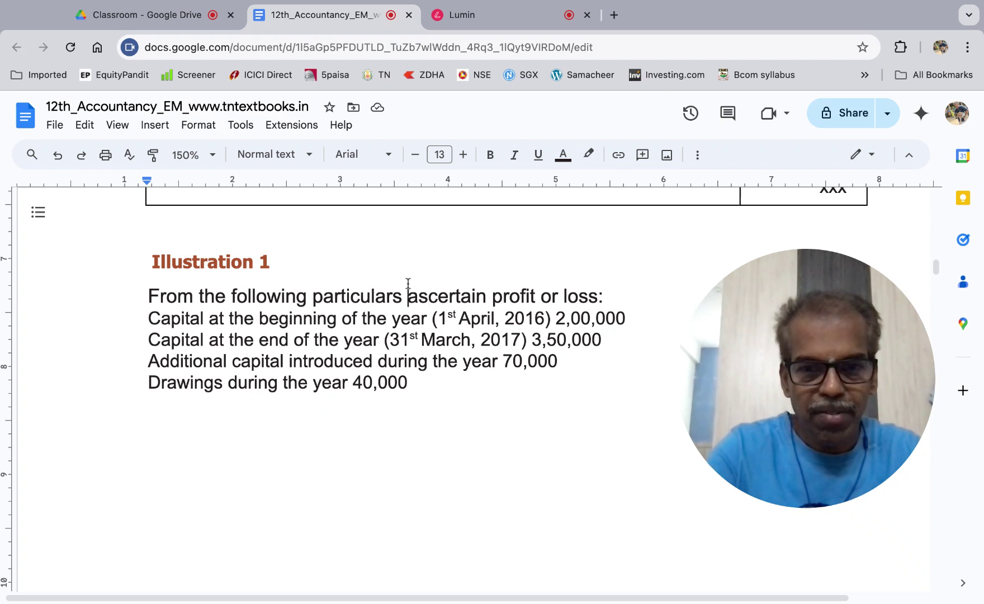
type("(fu")
key("BackSpace")
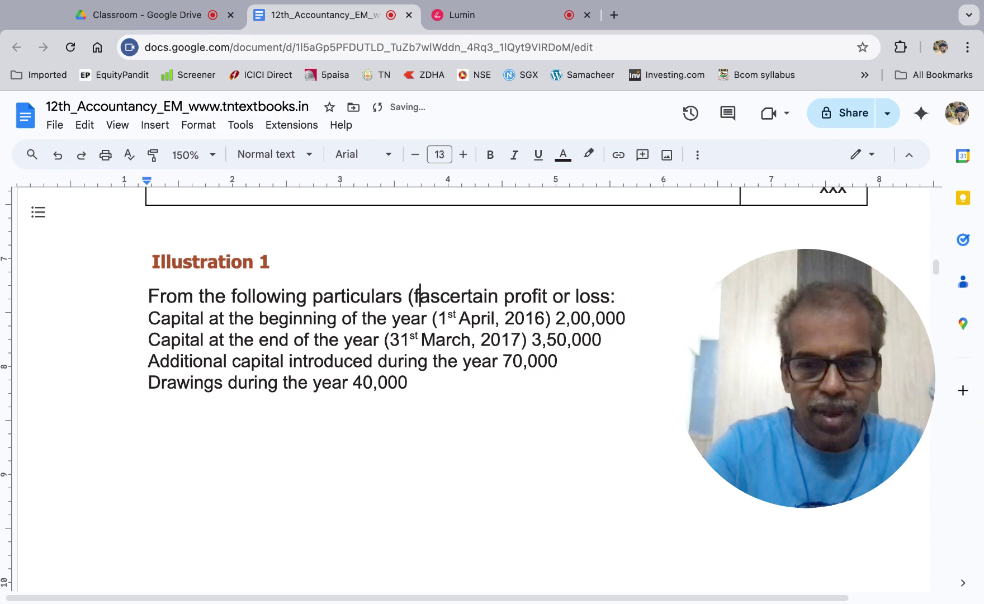
type("ind ")
type("or calcu")
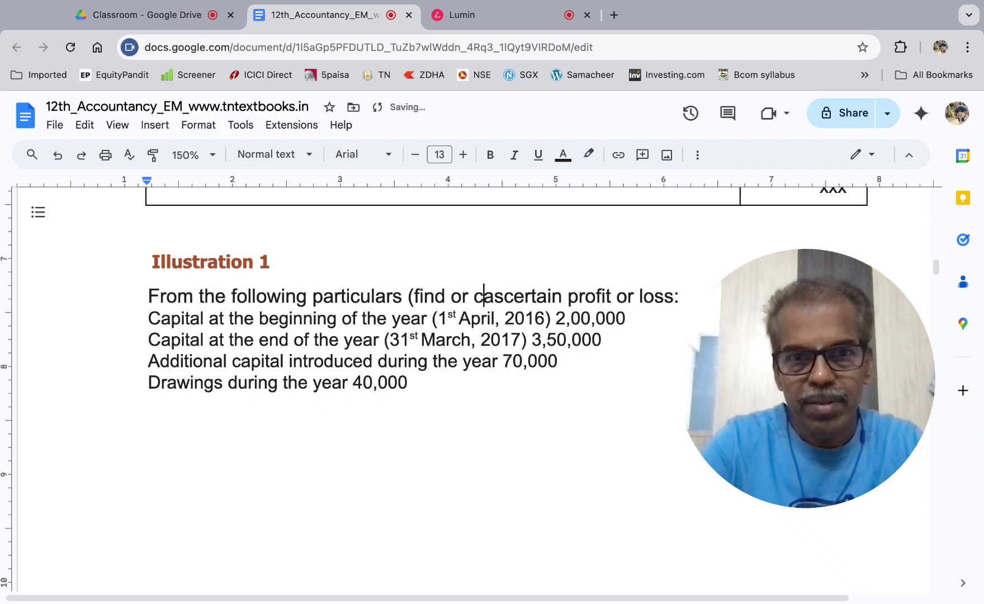
type("late")
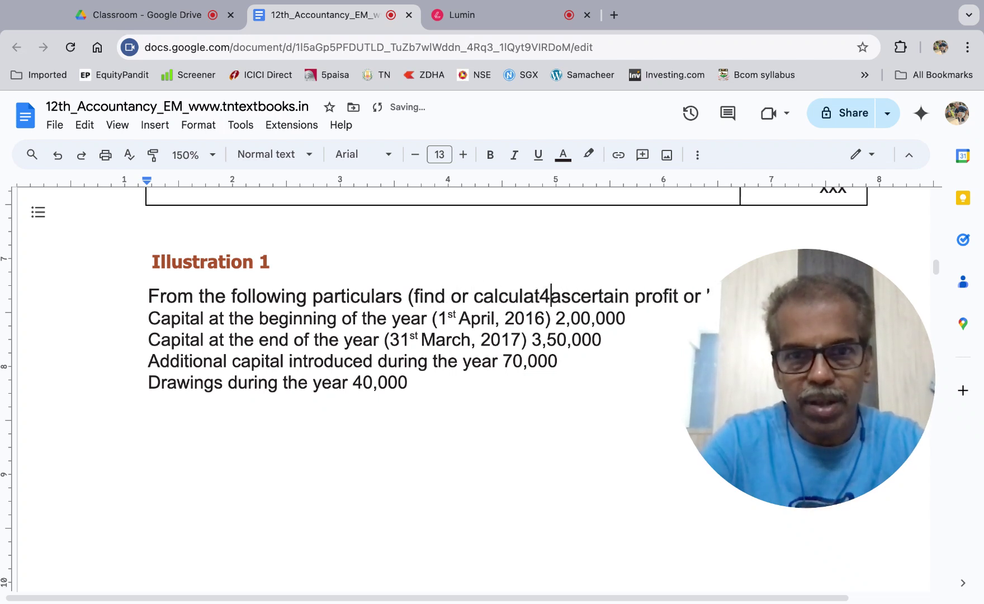
key("BackSpace")
key("BackSpace")
type("te)")
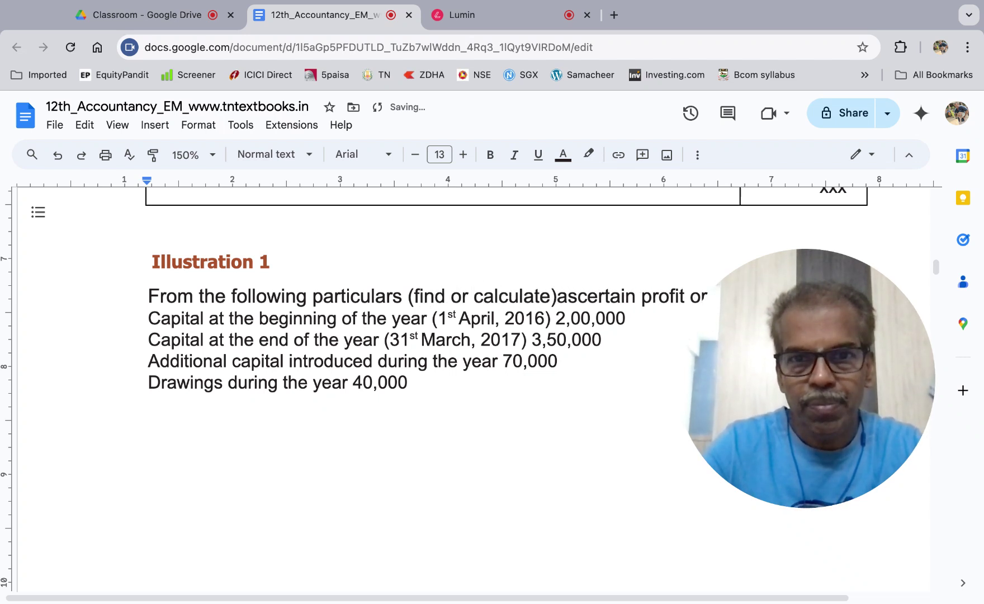
key("Return")
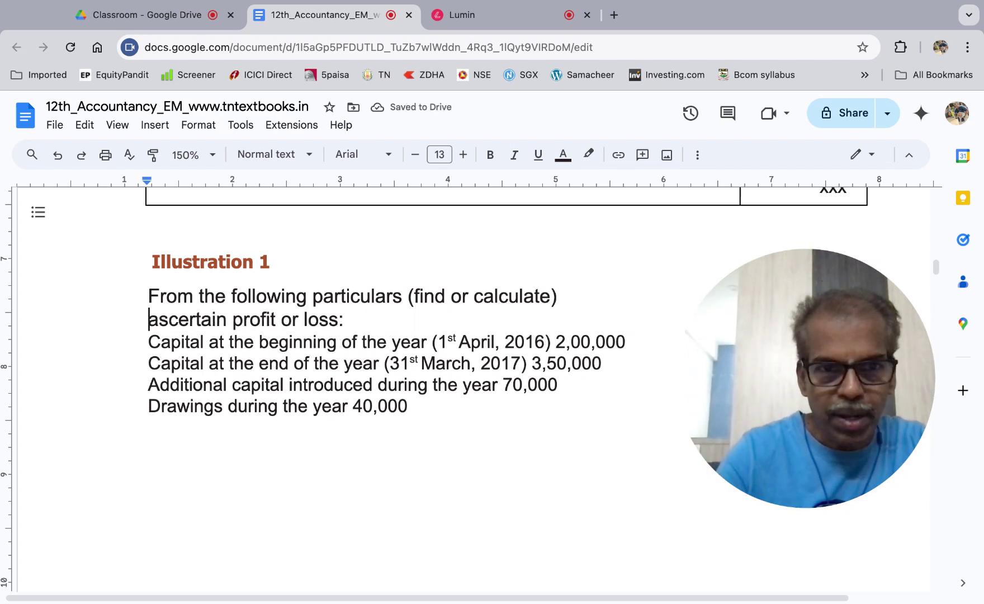
left_click(149, 341)
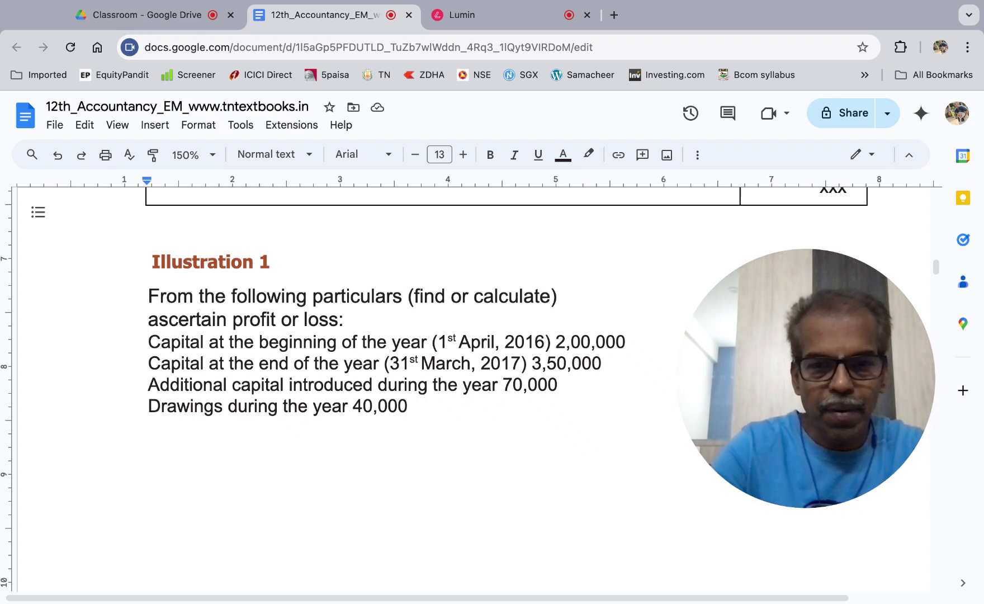
Step: Prefix the beginning capital line with 'opg' and the end capital line with 'clsg'
type("opg")
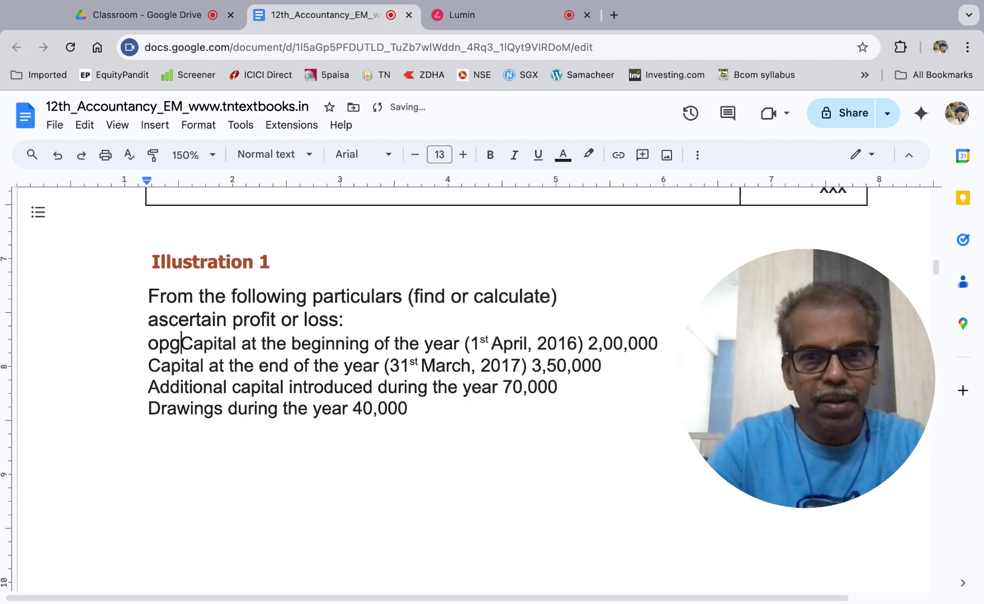
key("Down")
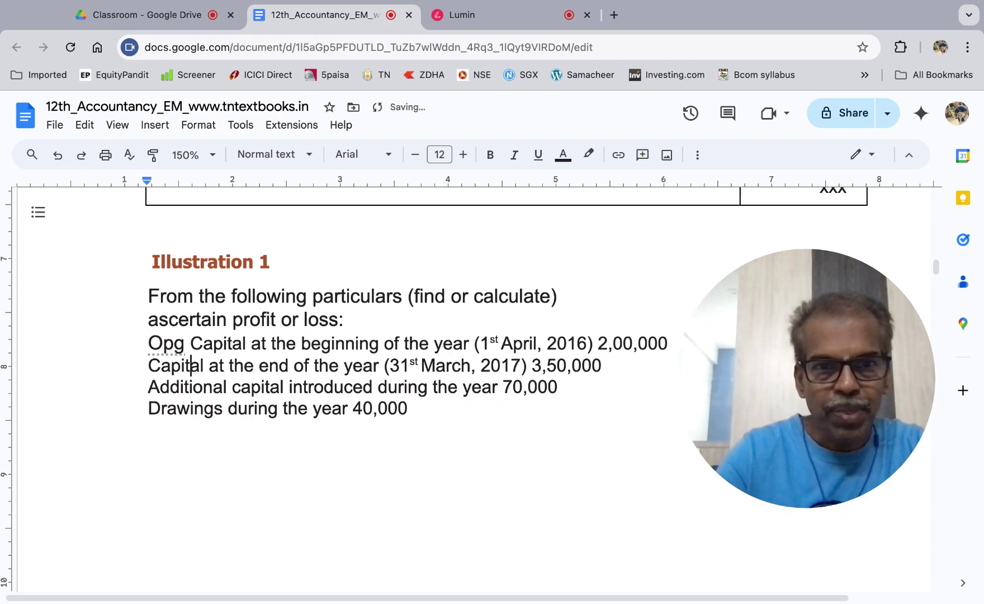
key("Left")
key("Left")
key("Left")
key("Left")
key("Left")
type("clsg")
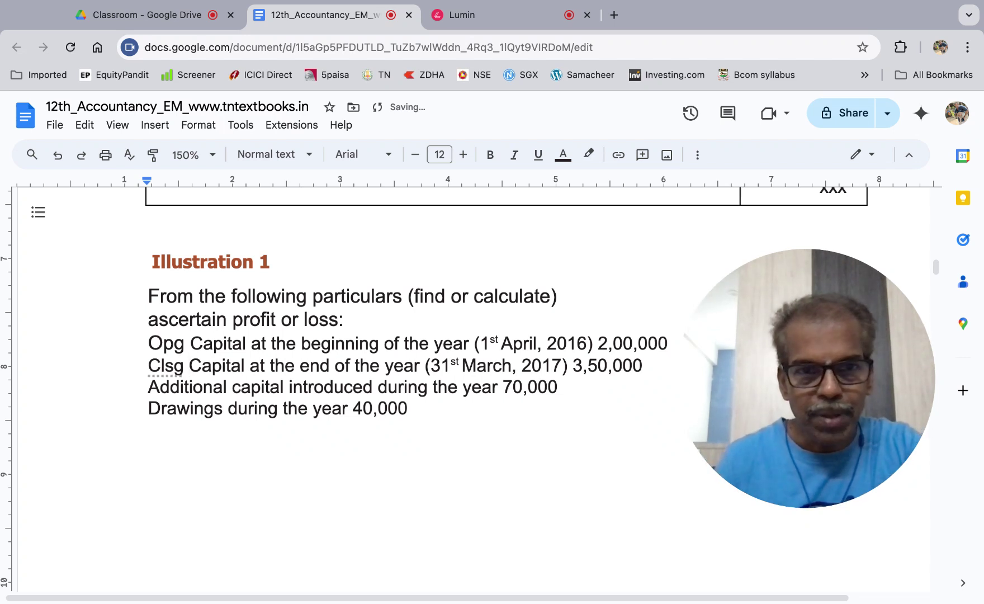
key("Down")
key("Left")
key("Left")
key("Left")
key("Left")
key("Left")
key("Left")
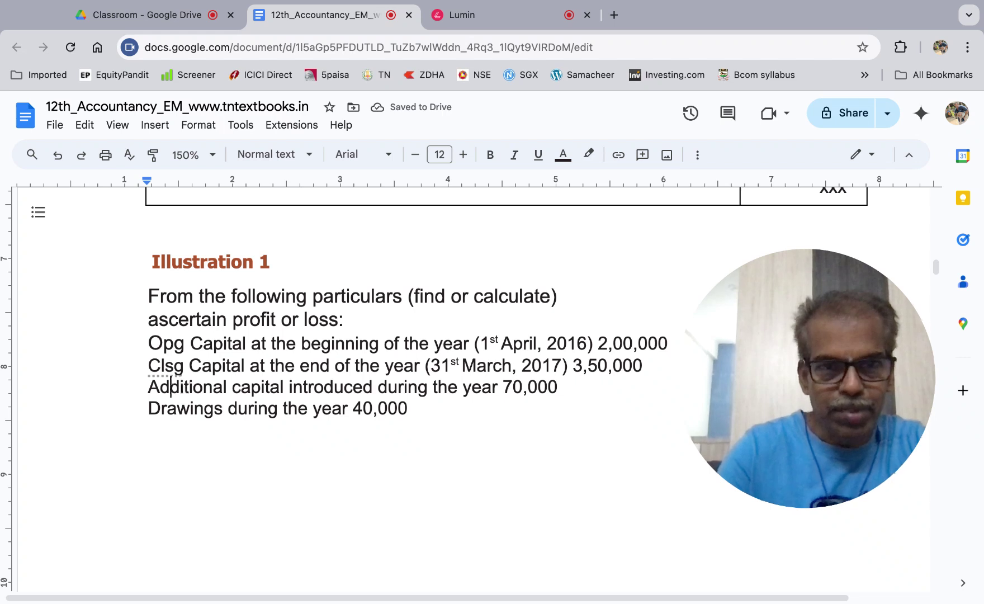
left_click(148, 408)
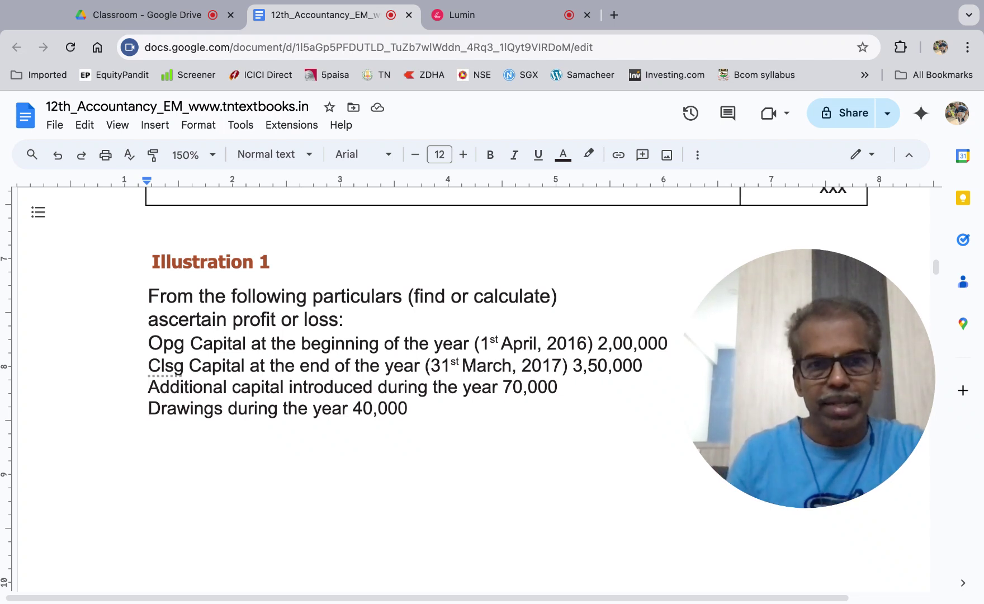
left_click(149, 474)
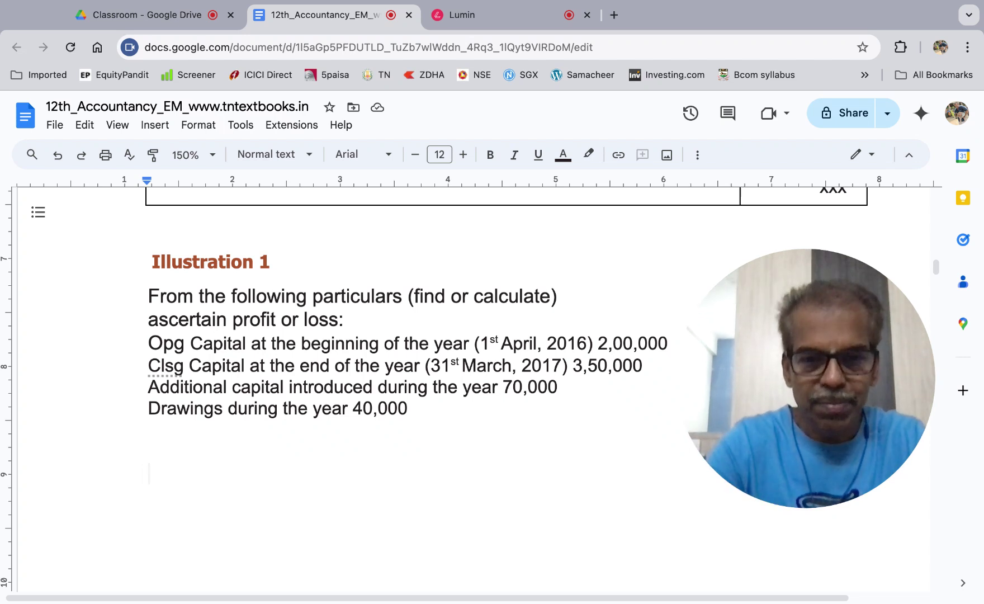
Step: Write 'Opening capital = 2,00,000' and 'Add: additional capital = 70,000' on separate lines
type("opening capital =")
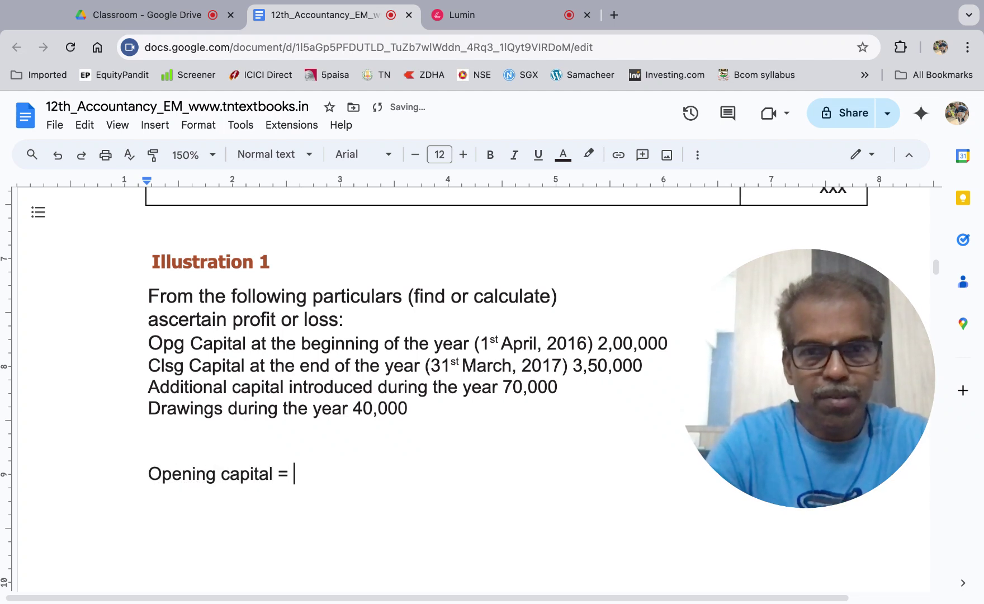
type(" 2")
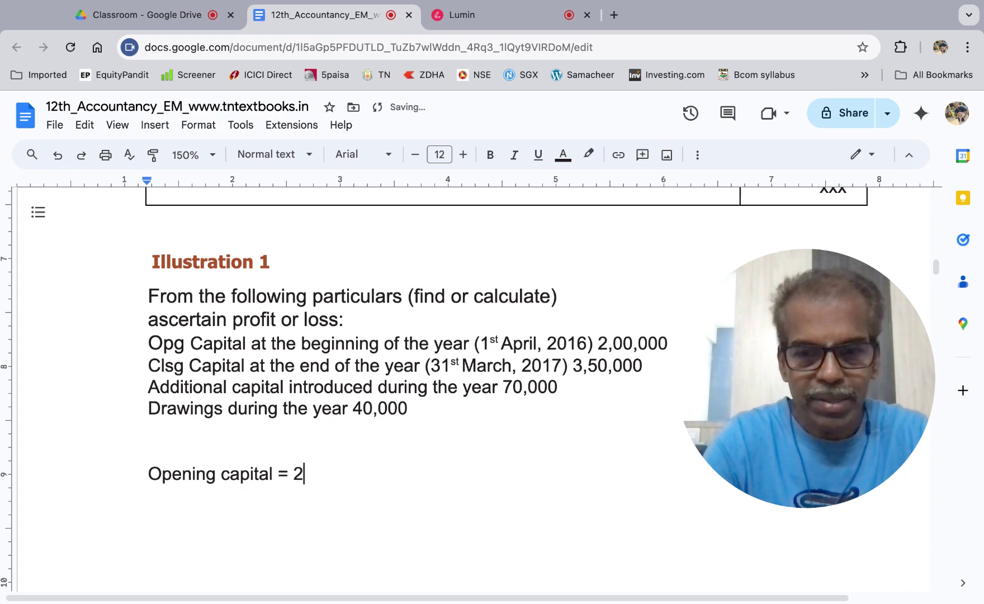
type(",00,000")
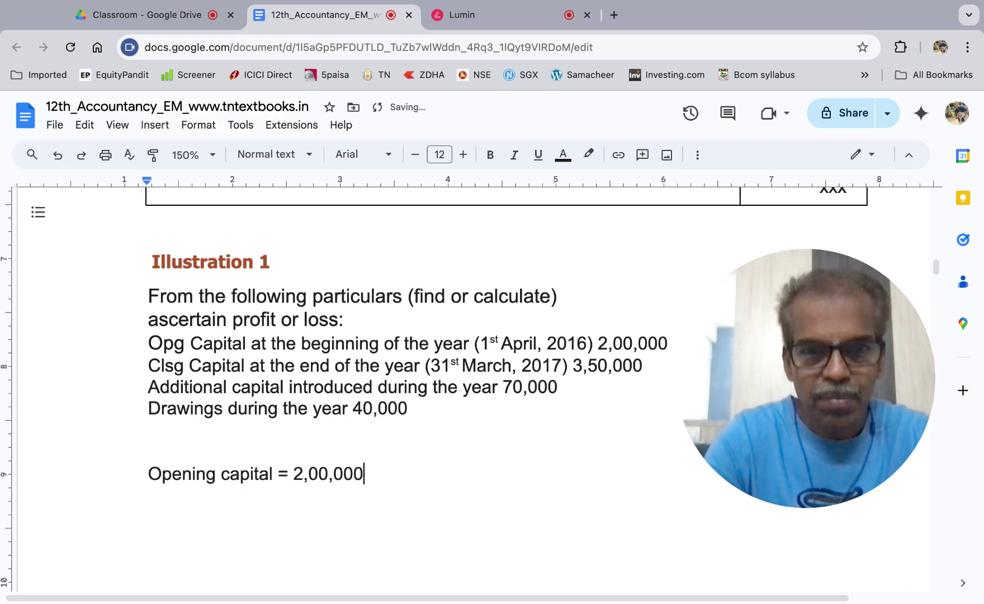
key("Return")
type("add")
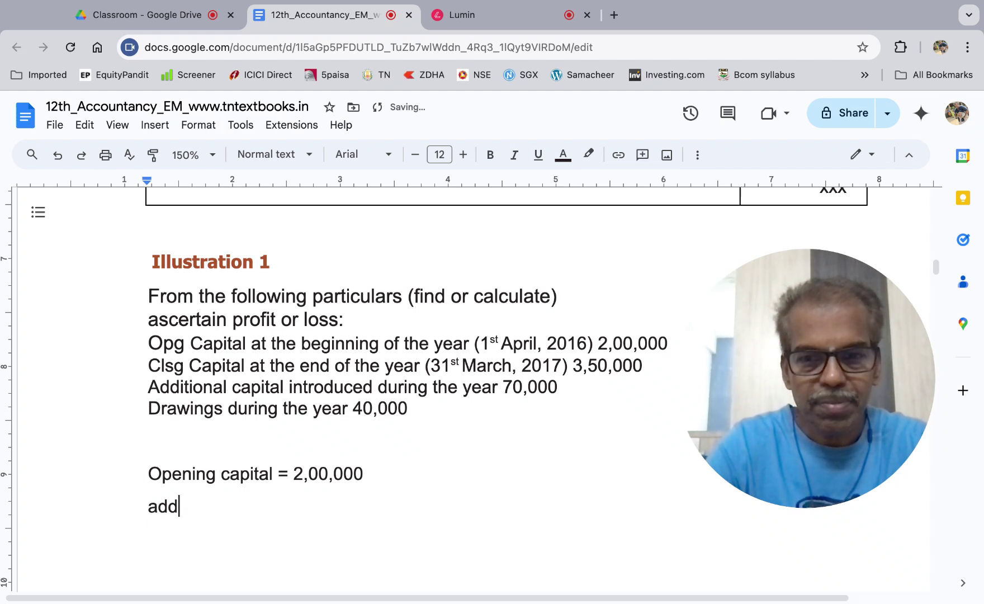
type(": addi")
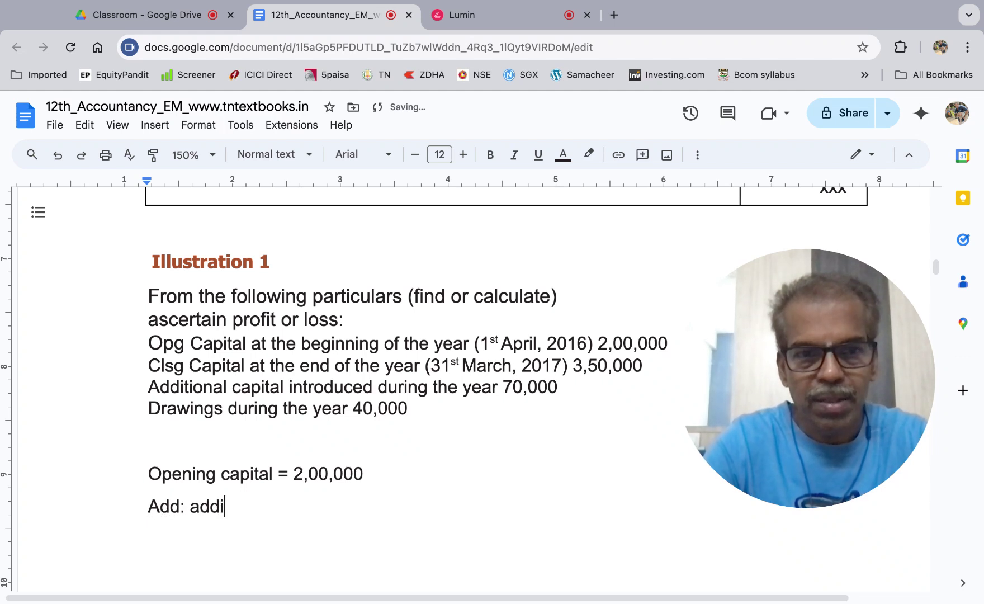
type("tional capital ")
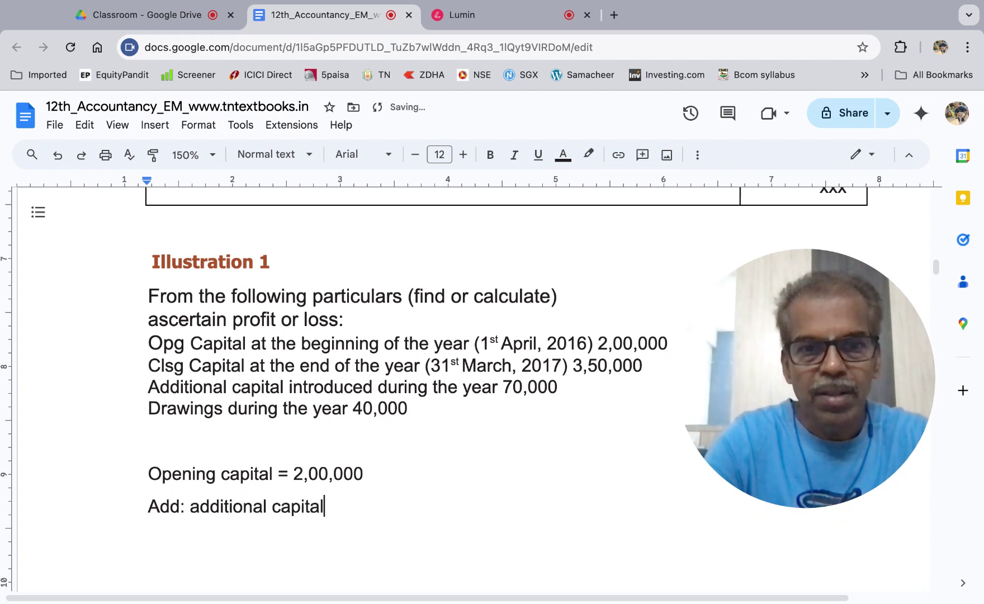
type("=")
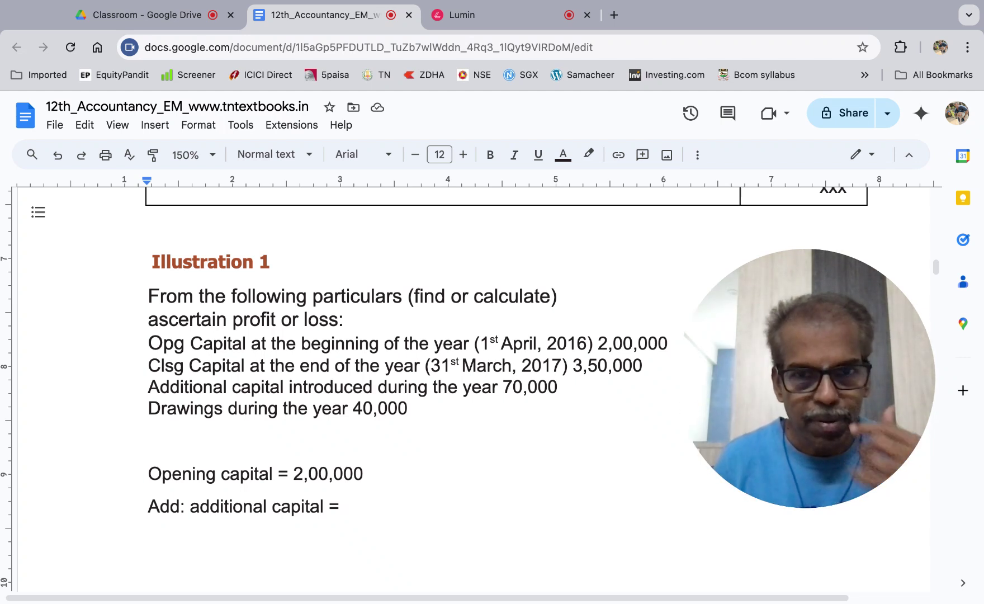
type("70,000")
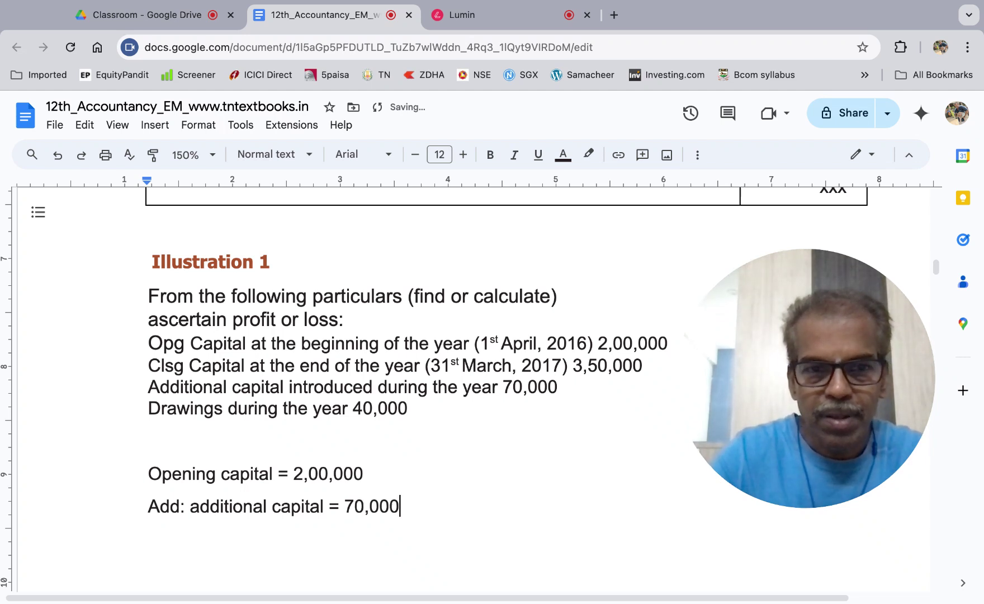
key("Return")
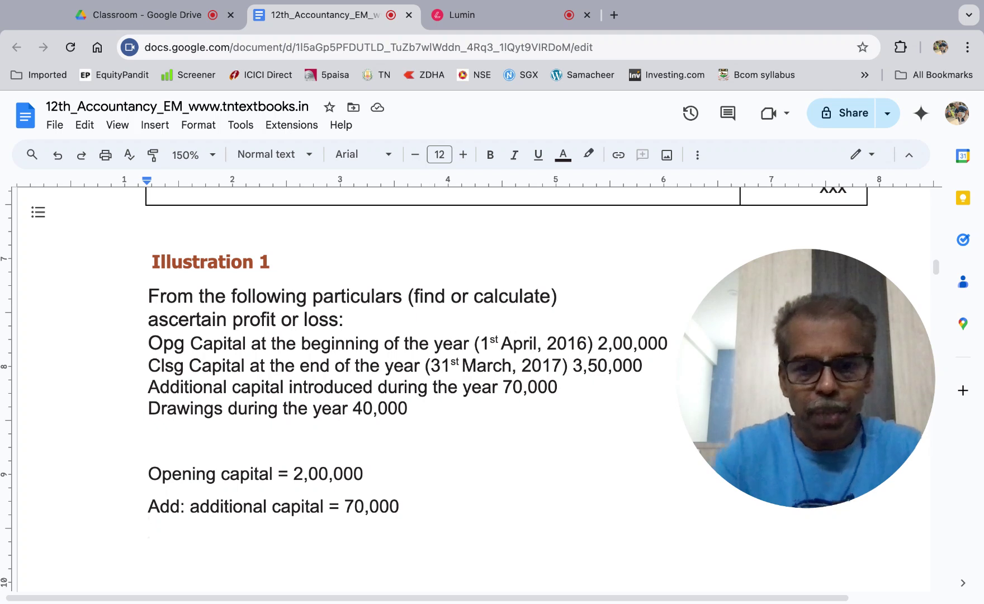
Step: Add the line 'Less: drawings = 40,000' below the additional capital
type("Less")
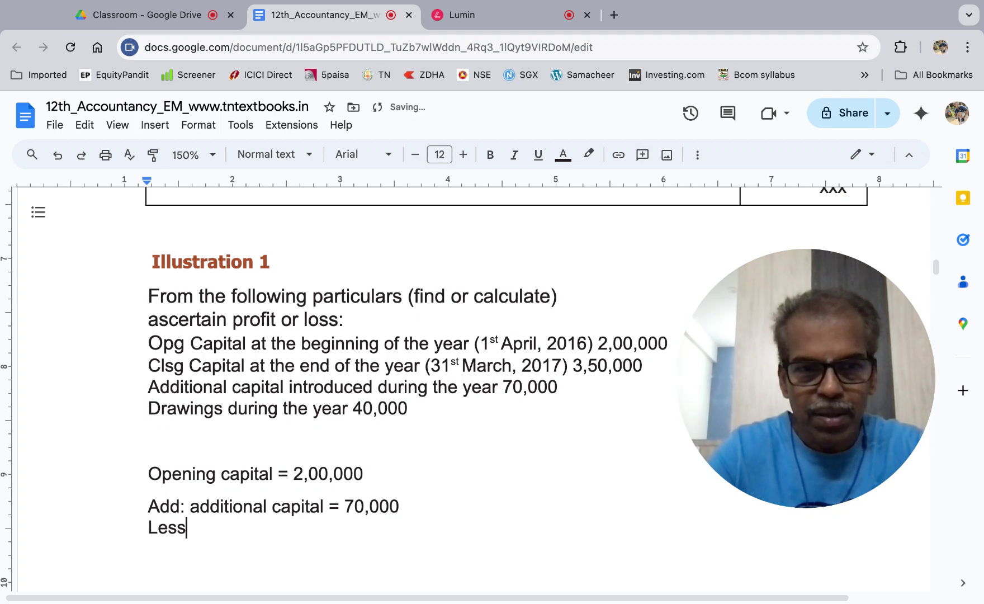
type(":")
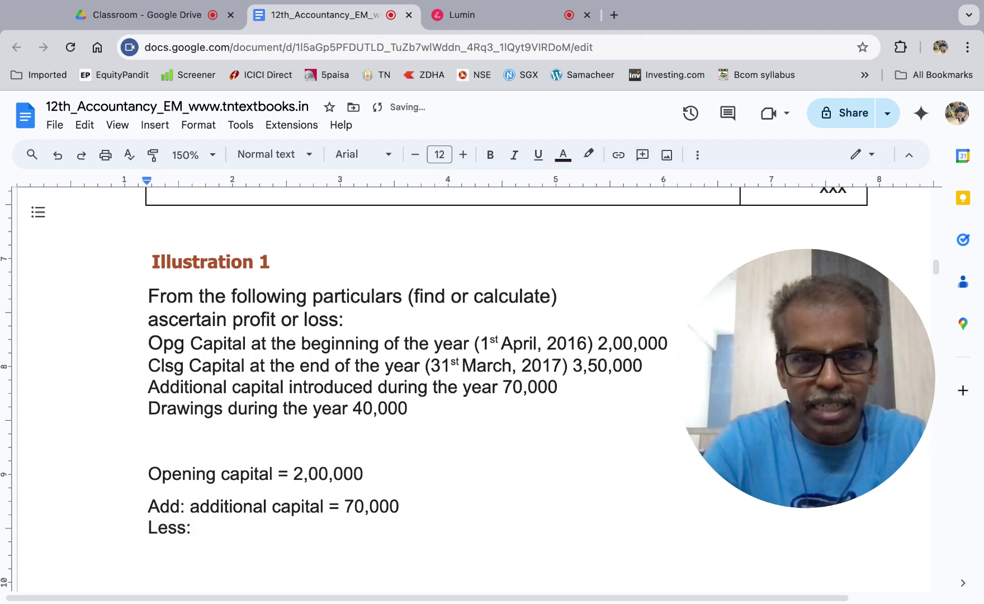
type(" d")
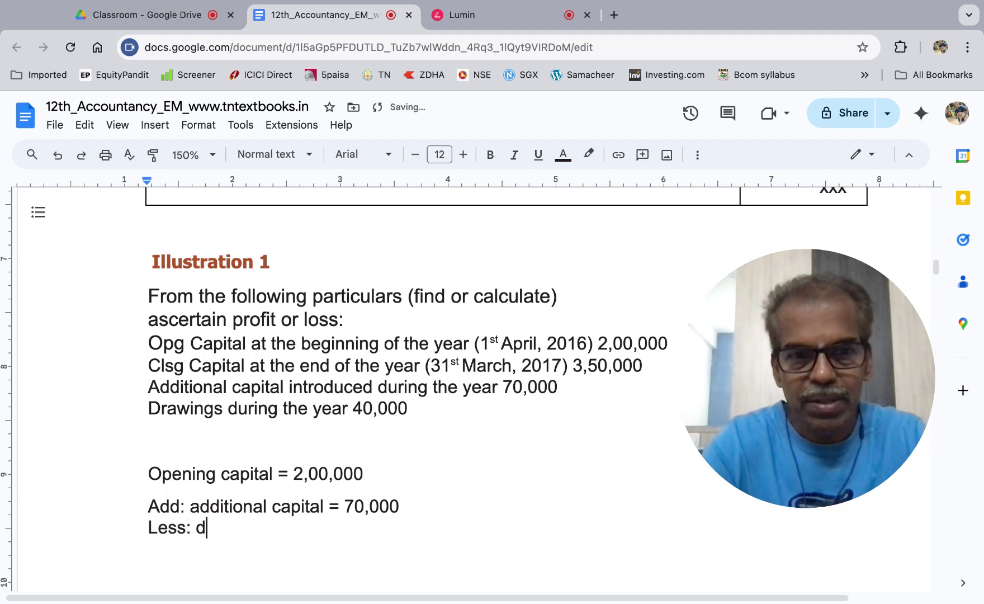
type("rawings ")
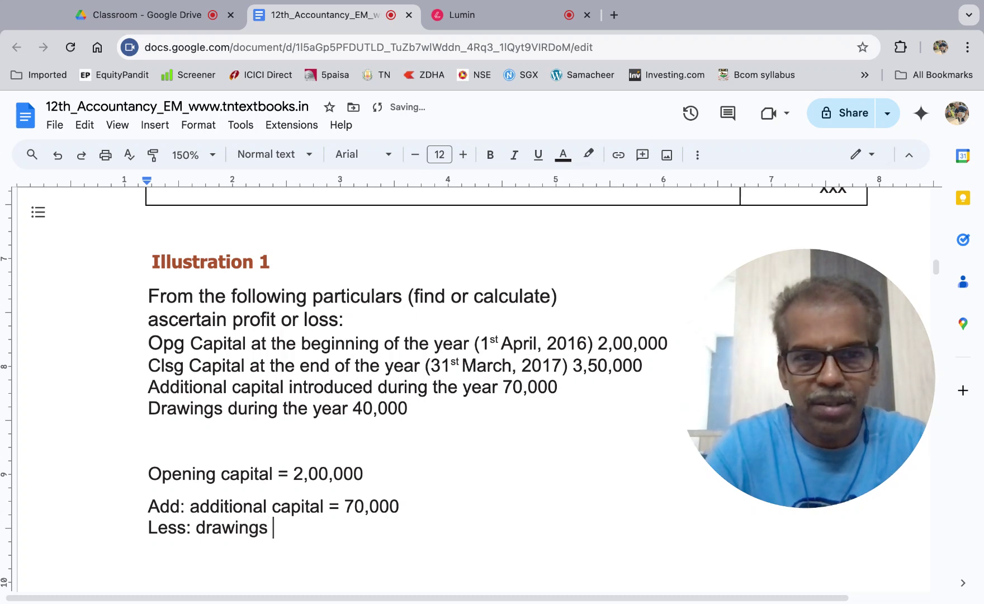
type("= ")
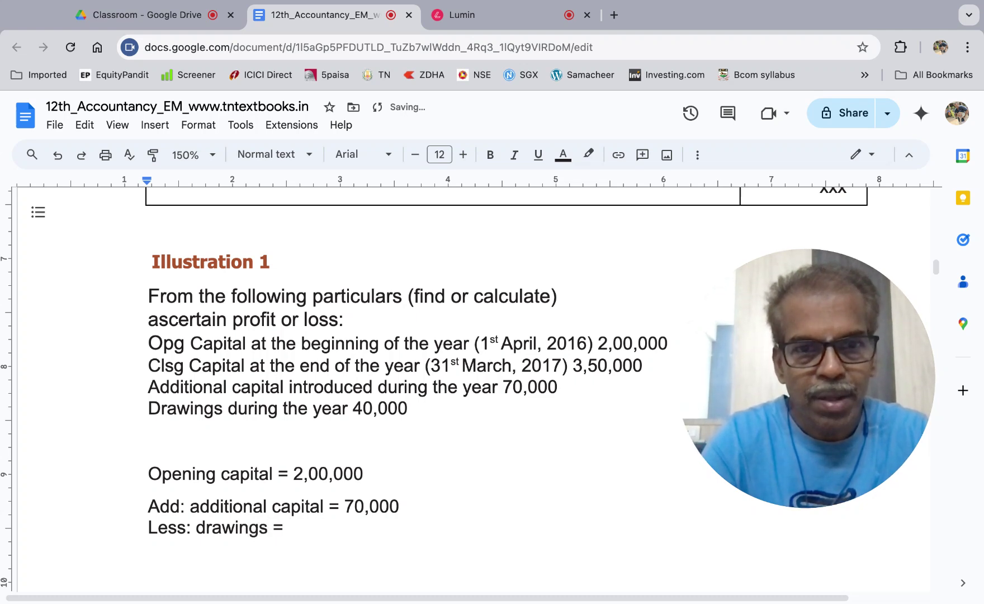
type("40,000")
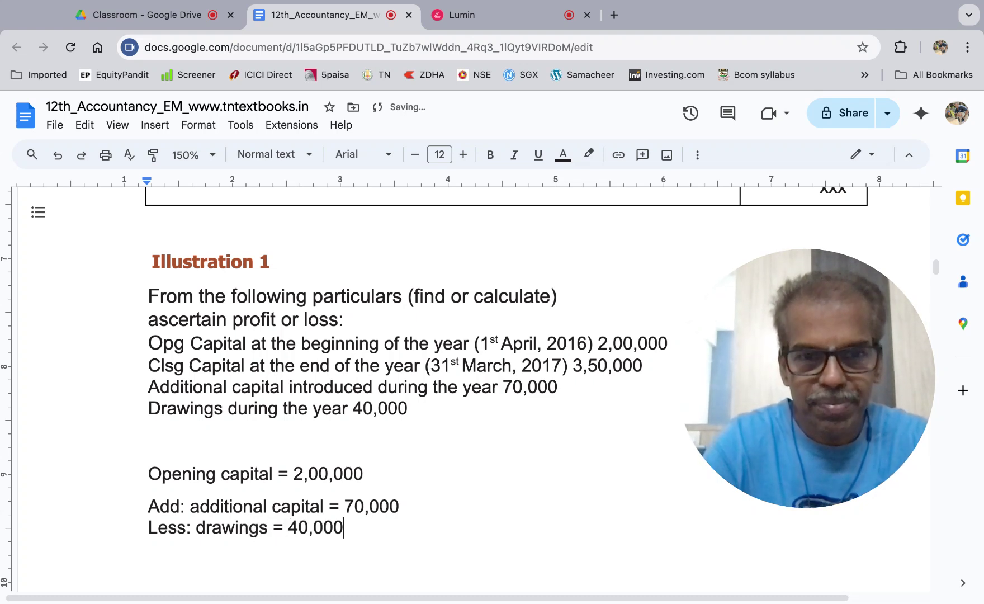
left_click(344, 474)
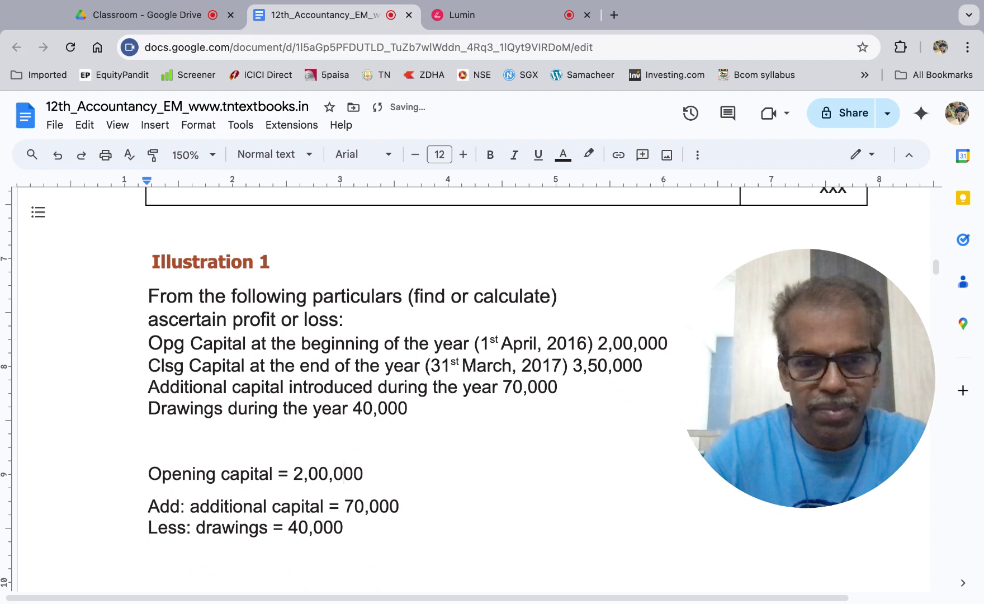
left_click(343, 527)
key("Return")
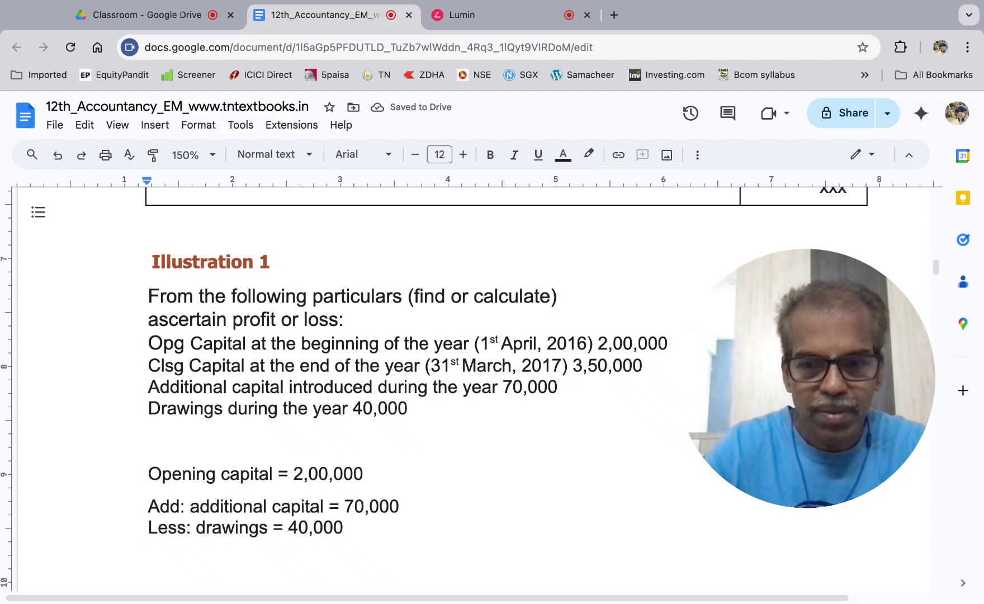
left_click(334, 527)
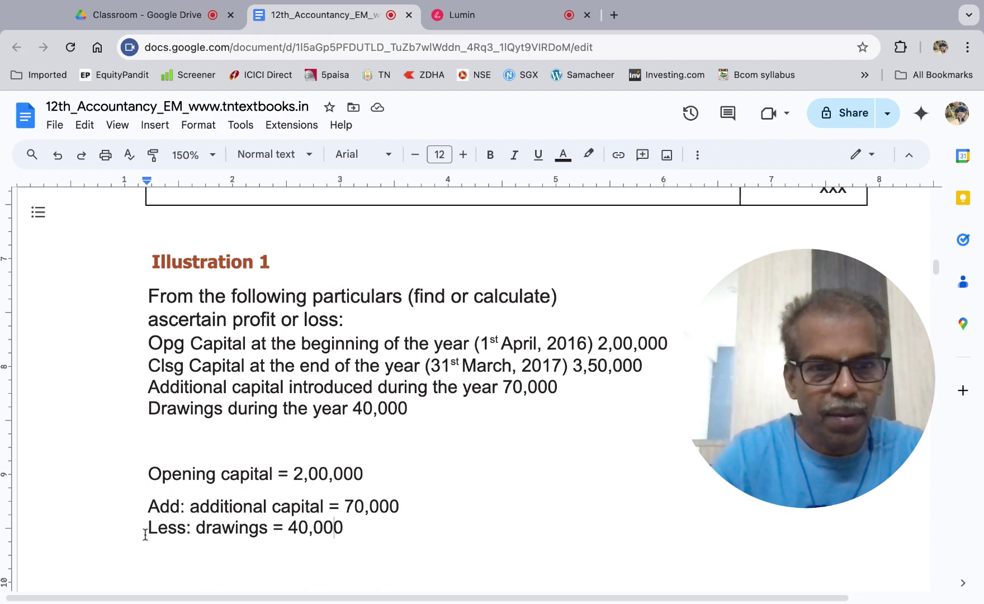
Step: Realign the additional capital line so the working lines stack evenly
left_click(149, 510)
key("BackSpace")
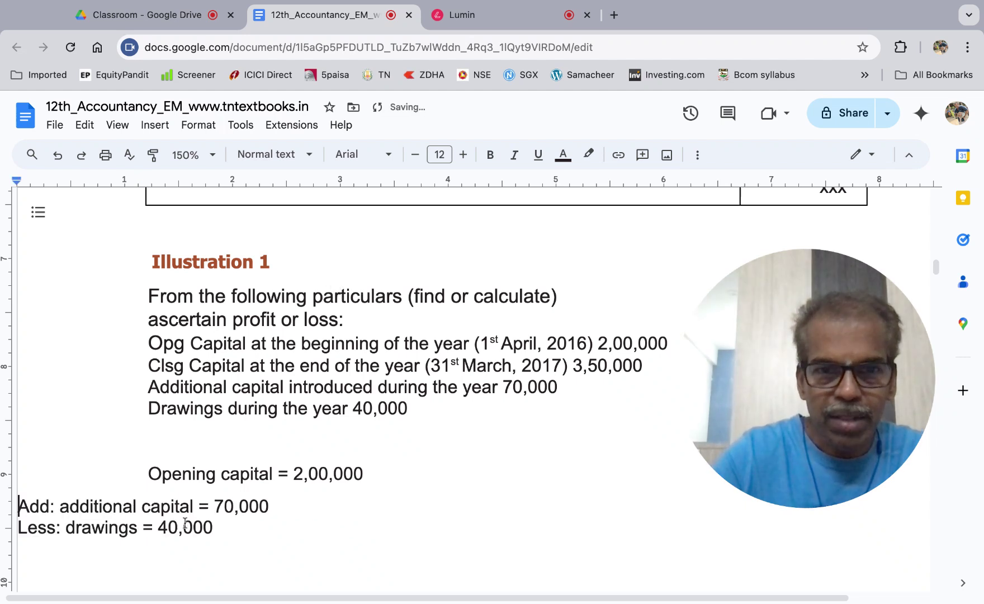
key("BackSpace")
key("Return")
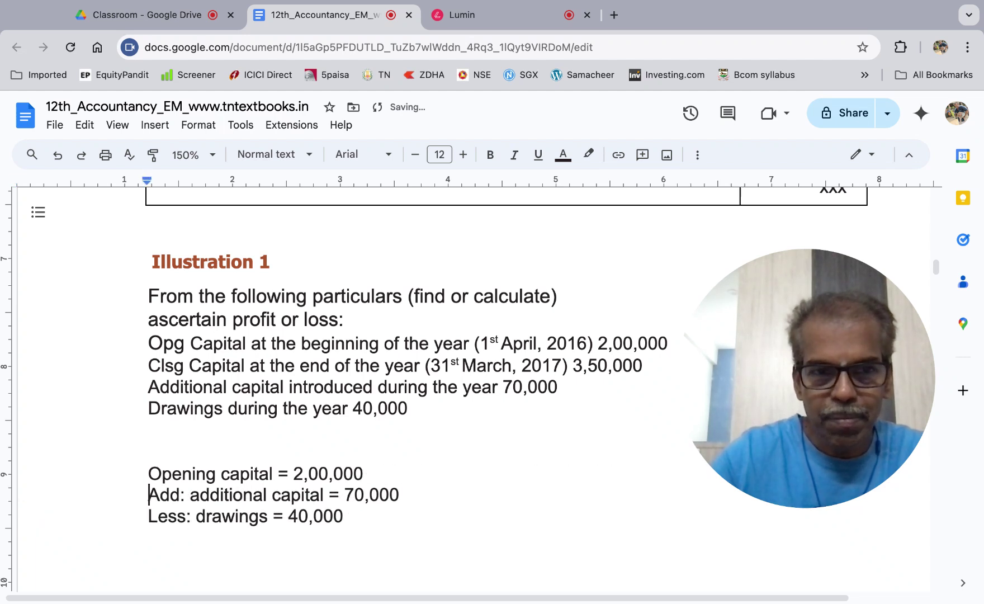
key("Down")
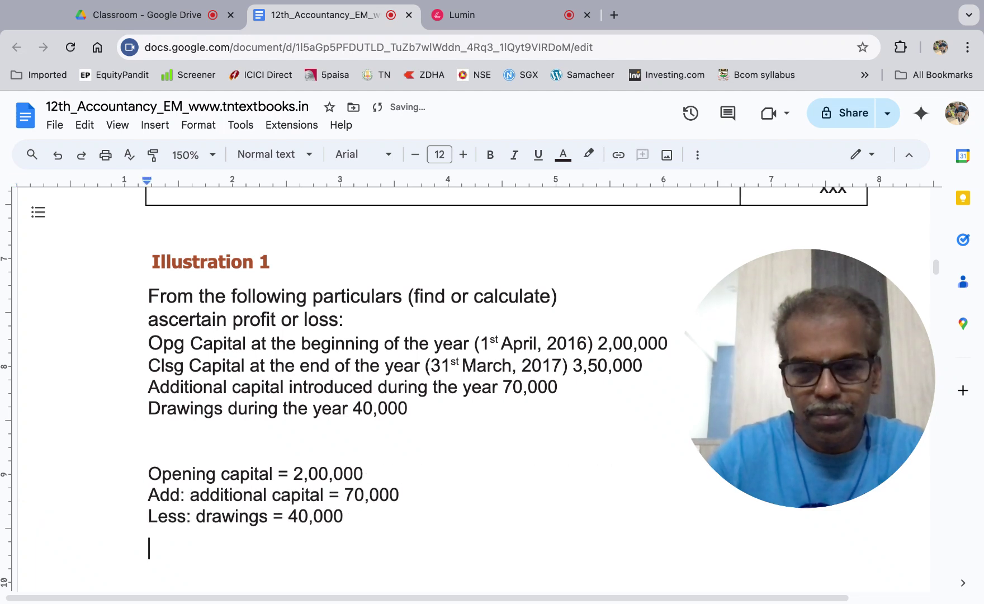
key("BackSpace")
key("Return")
Step: Add 'Adjusted capital = 2,30,000' below the drawings line
type("Adjus")
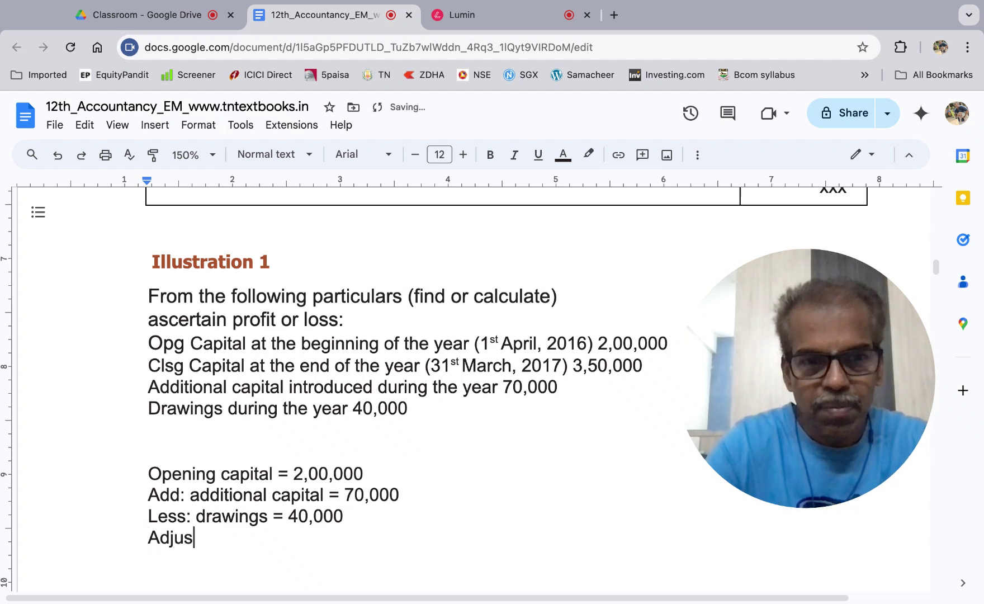
type("ted capital ")
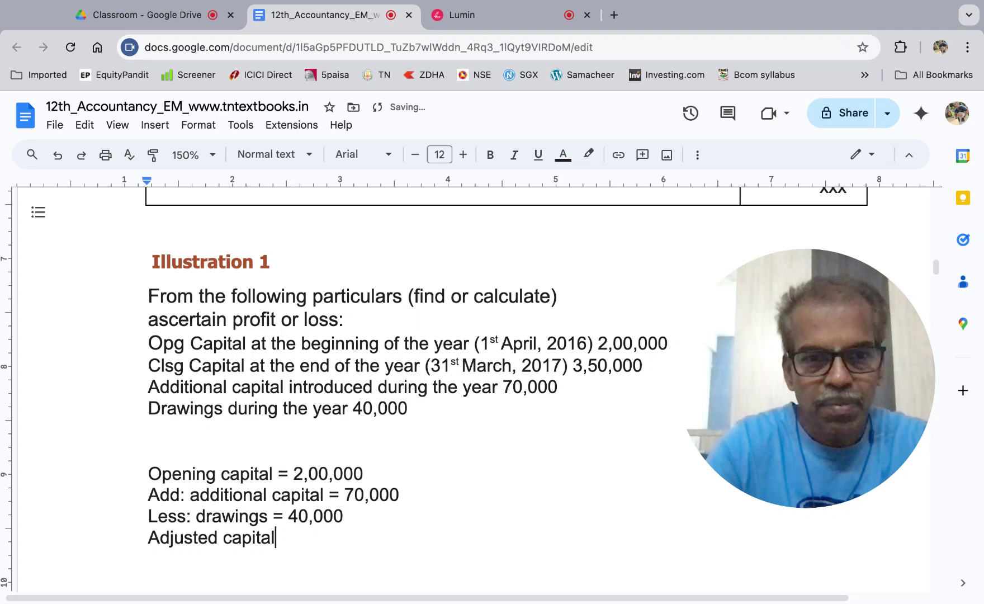
type("=")
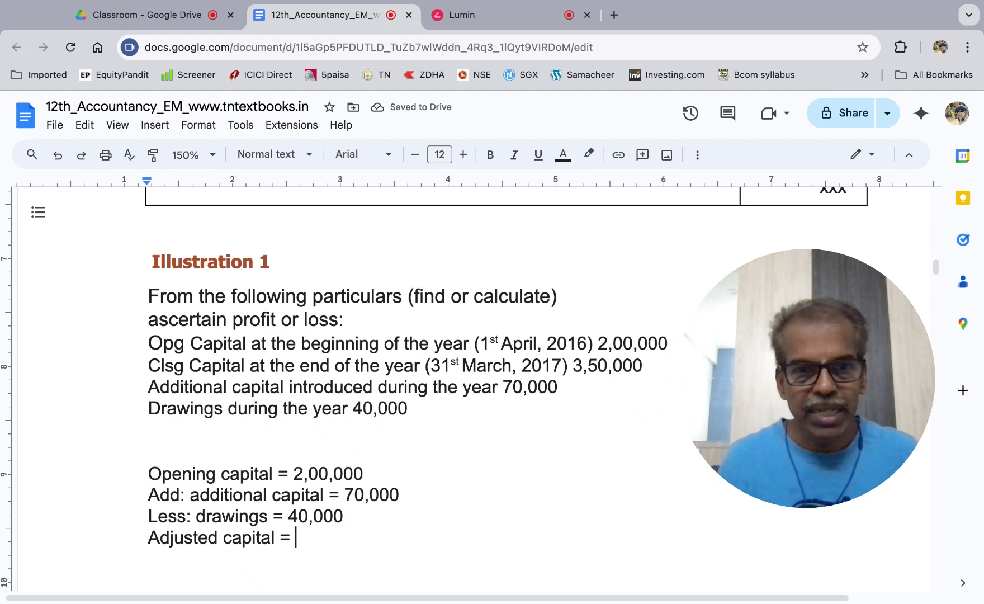
type("2,30")
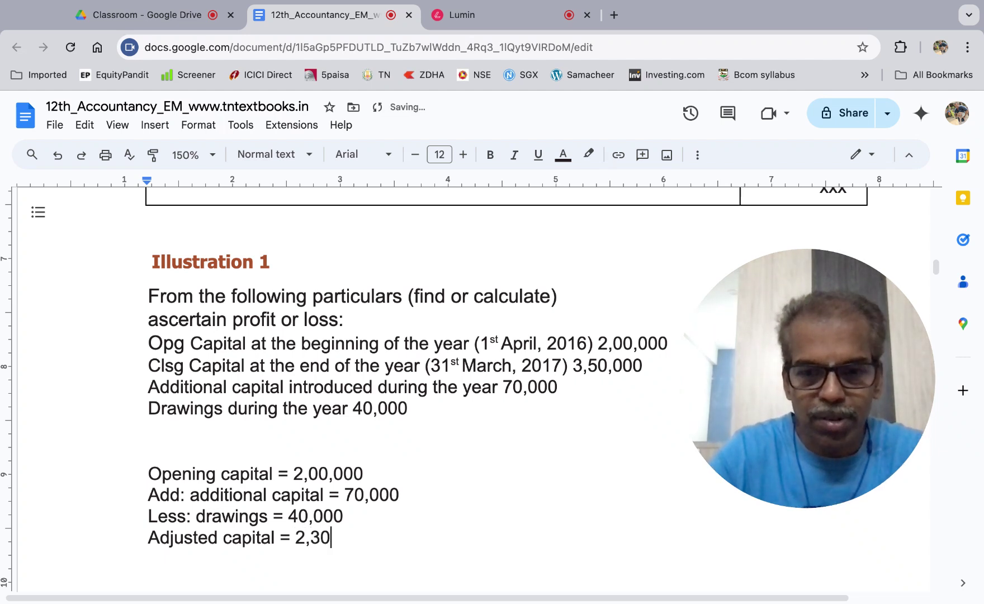
type(",000")
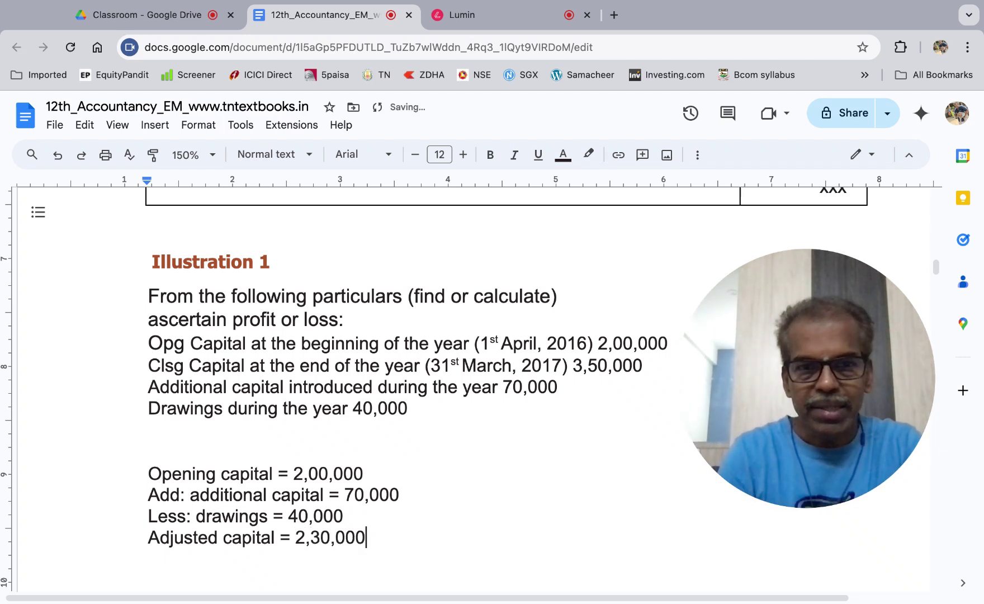
key("Return")
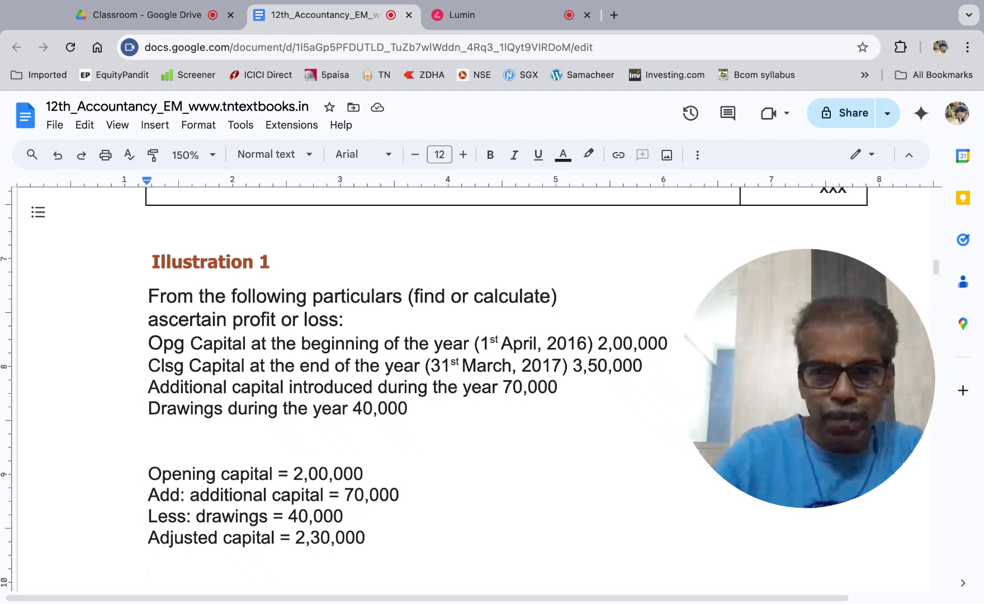
Step: Type 'Closing capital = 3,50,000' below the adjusted capital, correcting a typo
type("Cls")
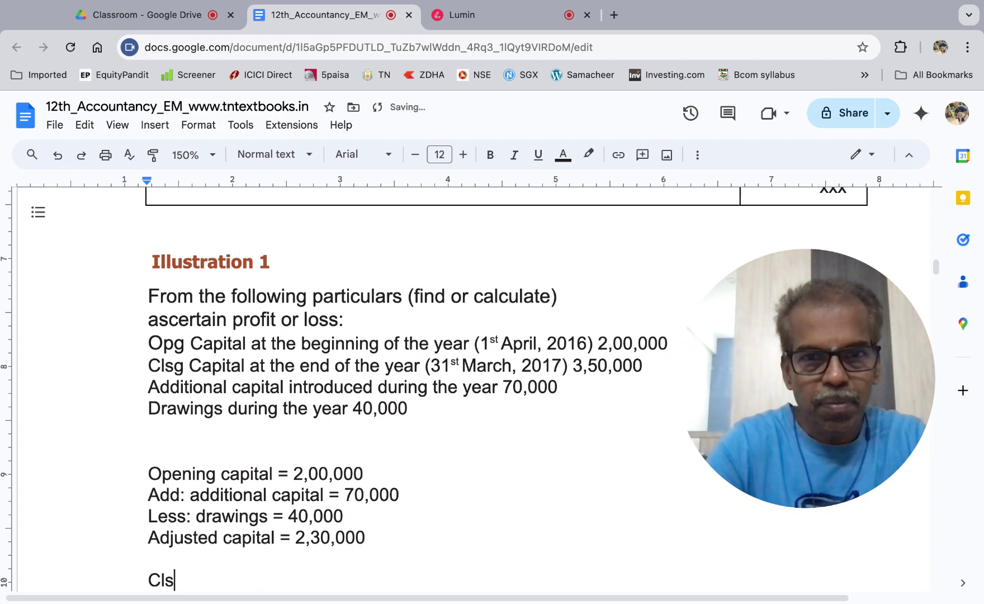
type("oin")
key("BackSpace")
key("BackSpace")
key("BackSpace")
key("BackSpace")
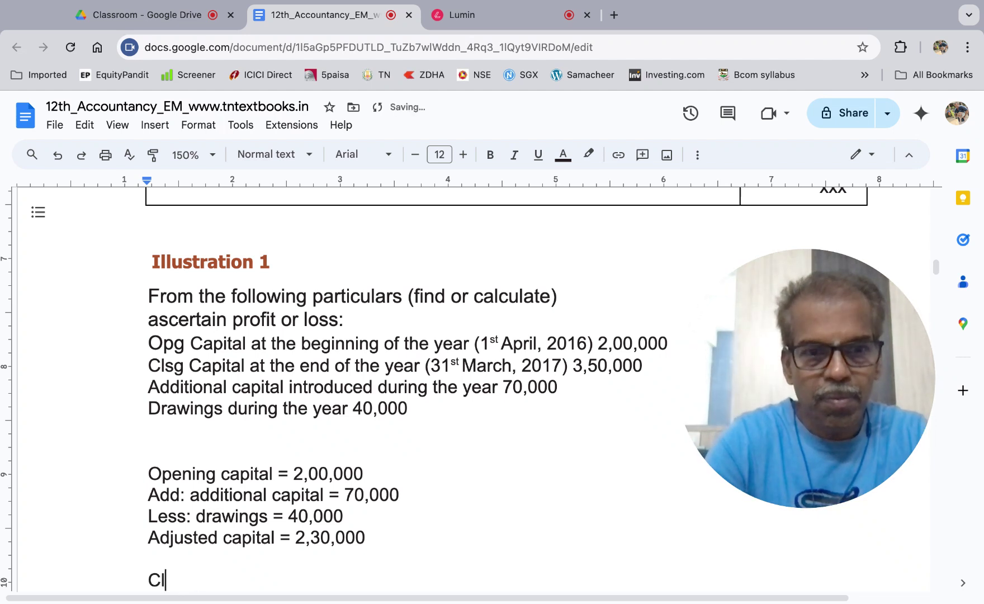
type("osing capita")
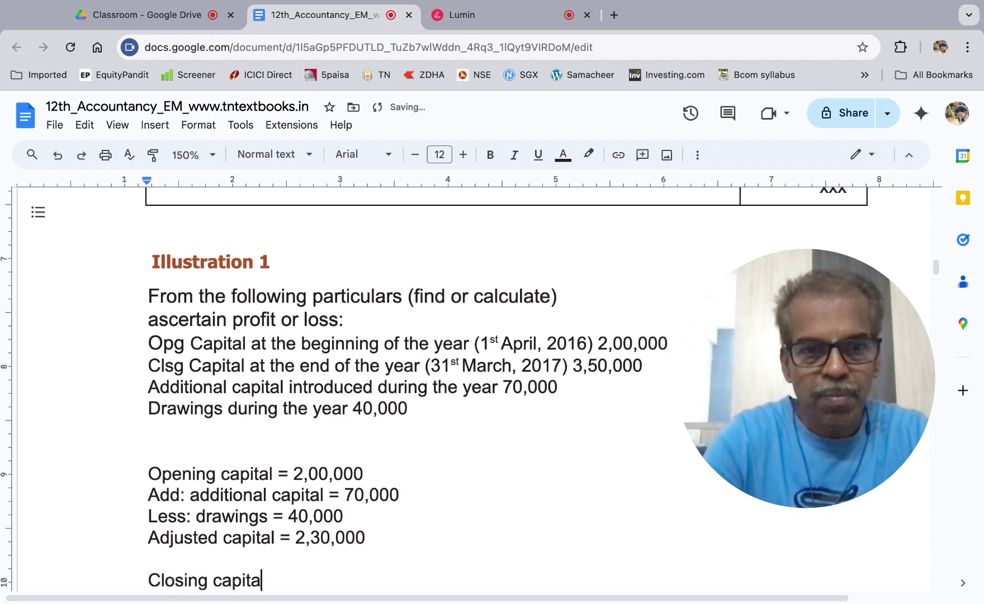
type("l = ")
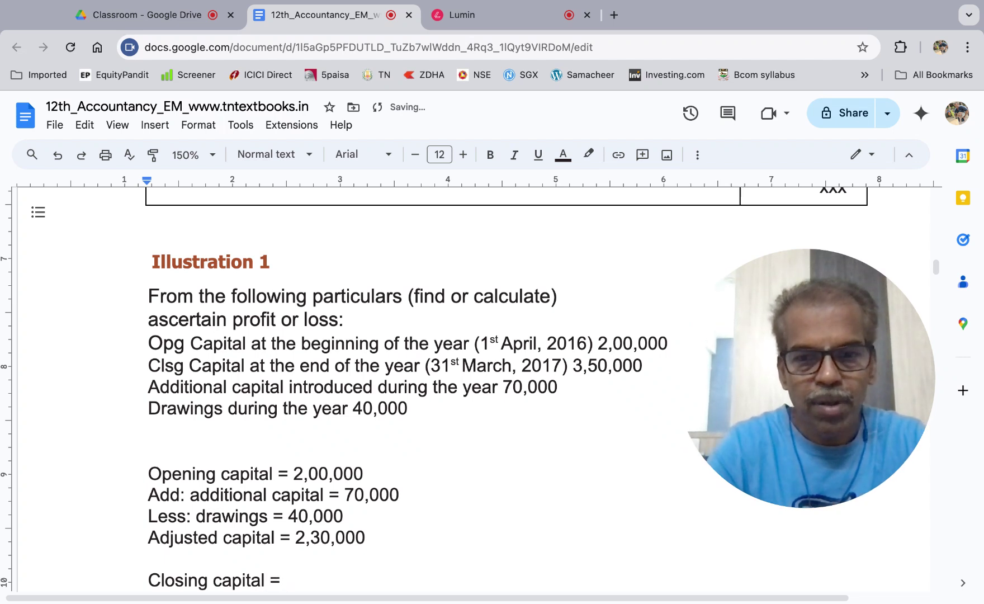
type("3,50,000")
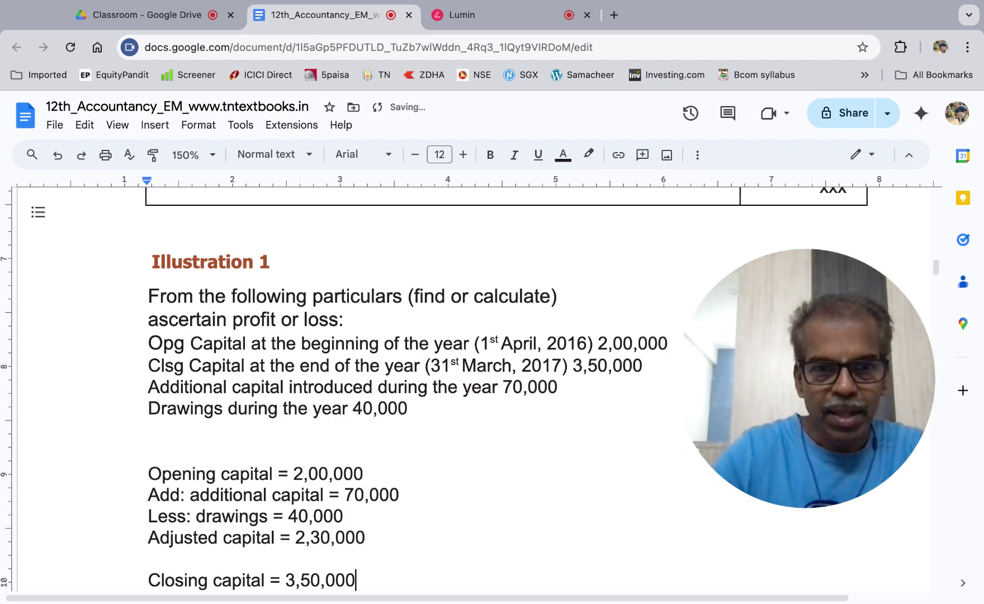
key("Return")
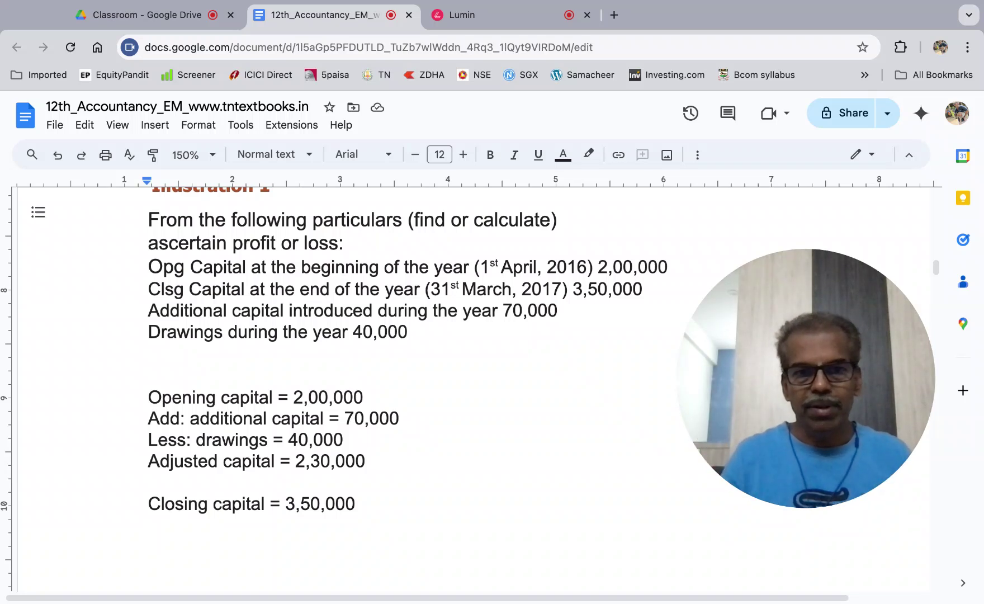
Step: Write 'Profit = 1,20,000' on the blank line above Closing capital
left_click(149, 491)
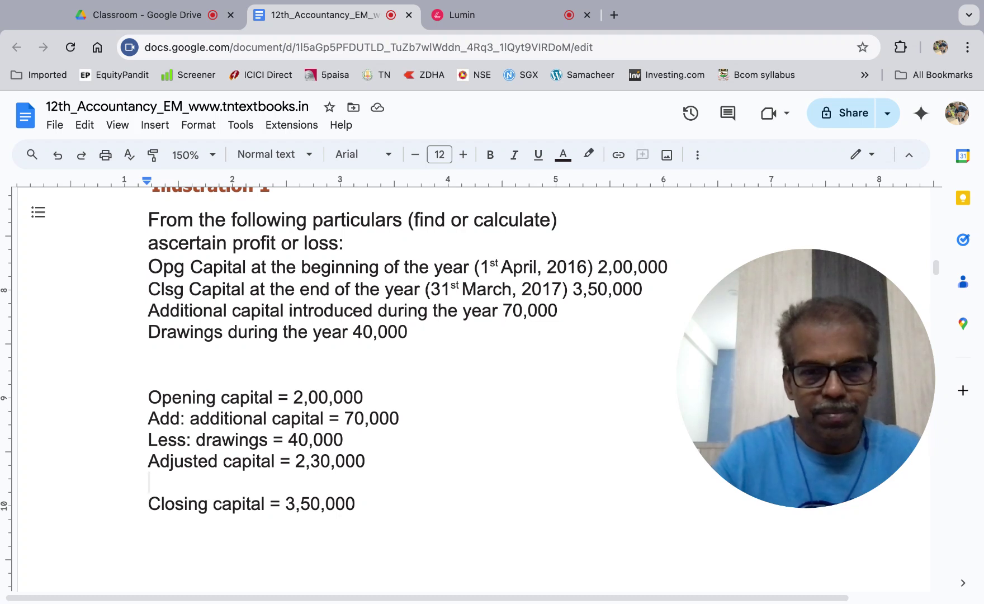
type("a")
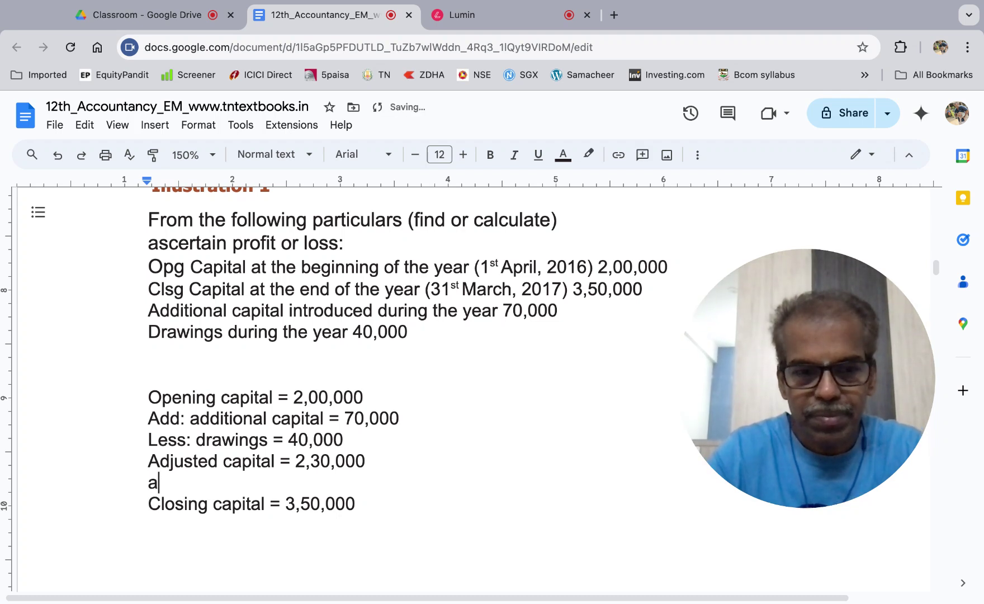
key("BackSpace")
type("Profit =")
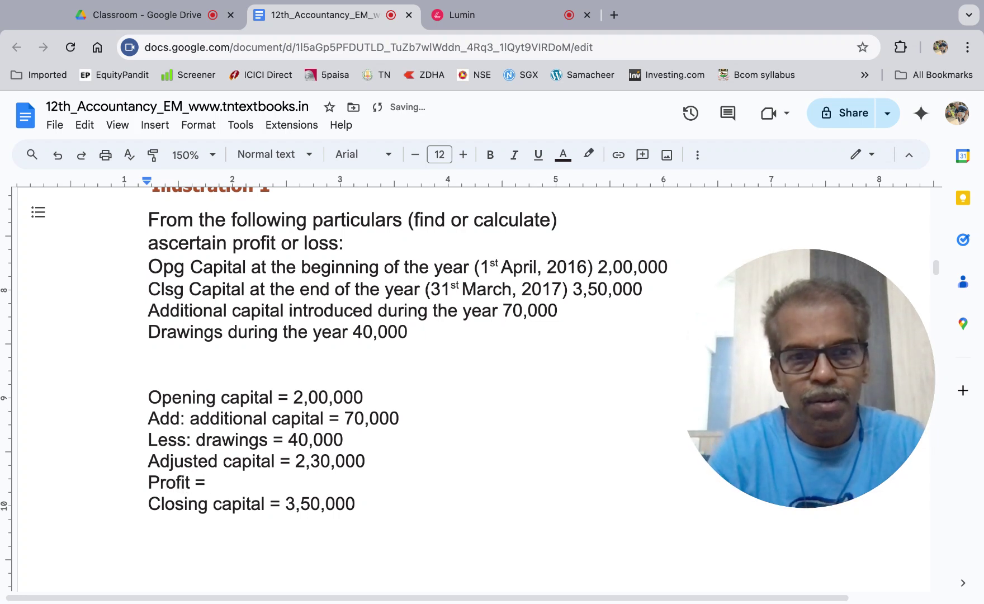
type(" 1,20,")
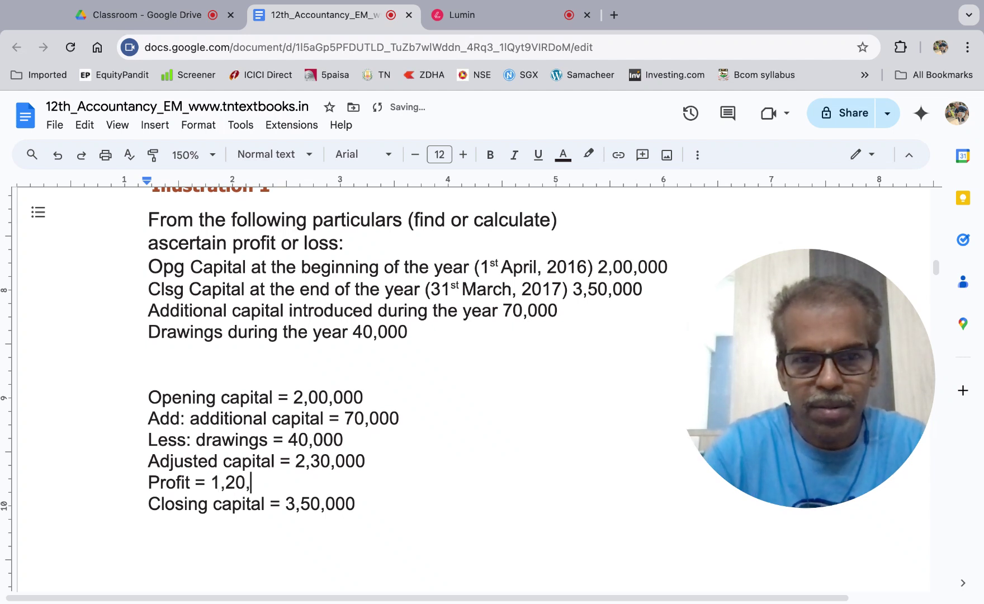
type("000")
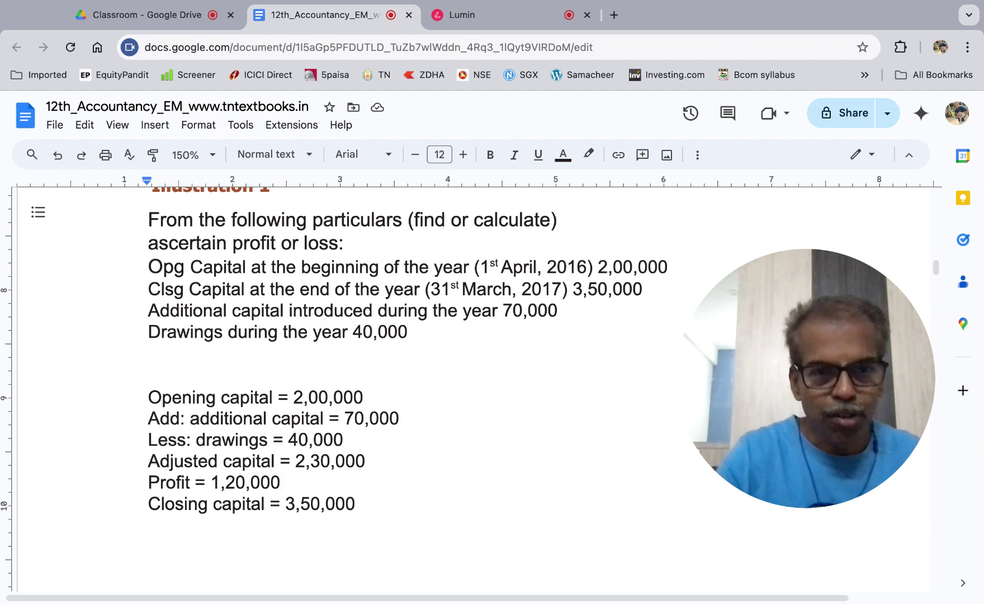
Step: Give the 'Profit = 1,20,000' line a green highlight, keeping its text black
triple_click(181, 481)
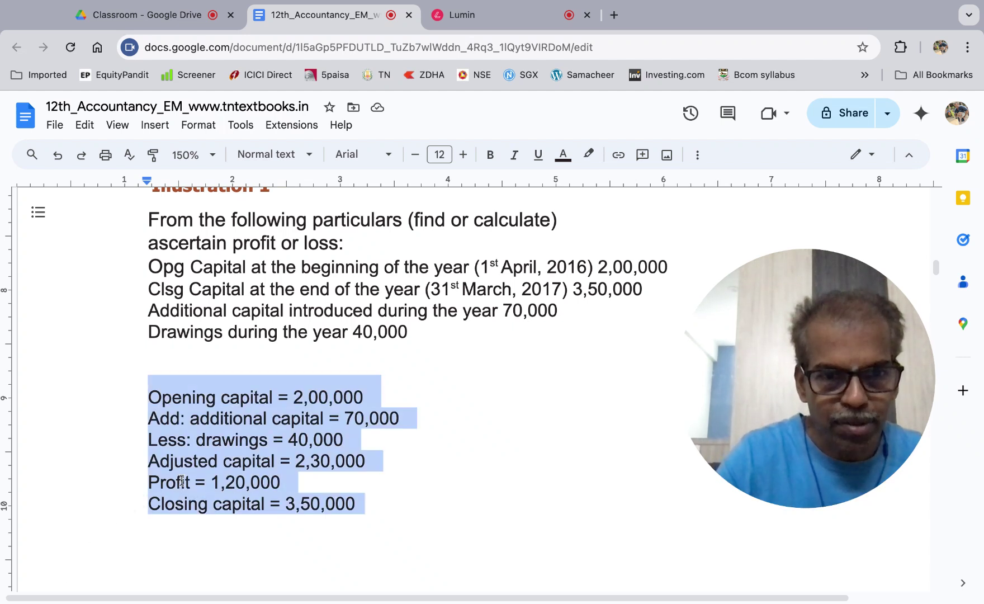
left_click(149, 482)
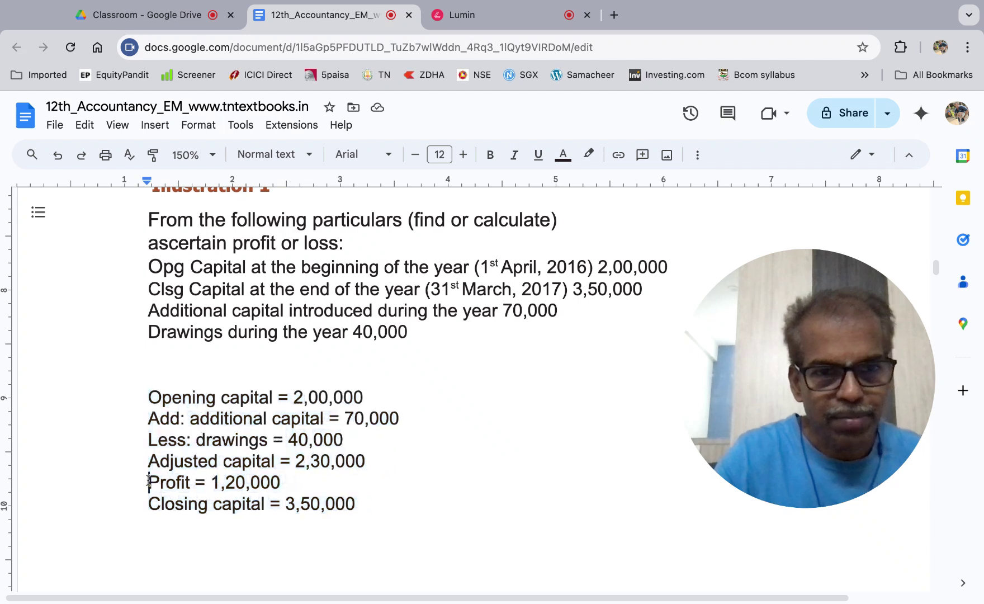
left_click(281, 484, "shift")
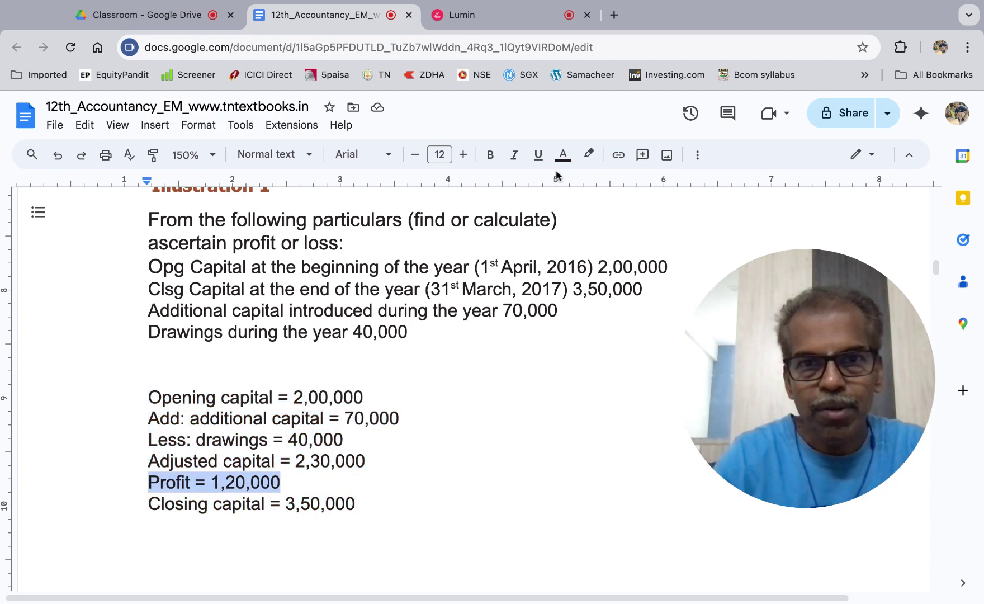
left_click(562, 155)
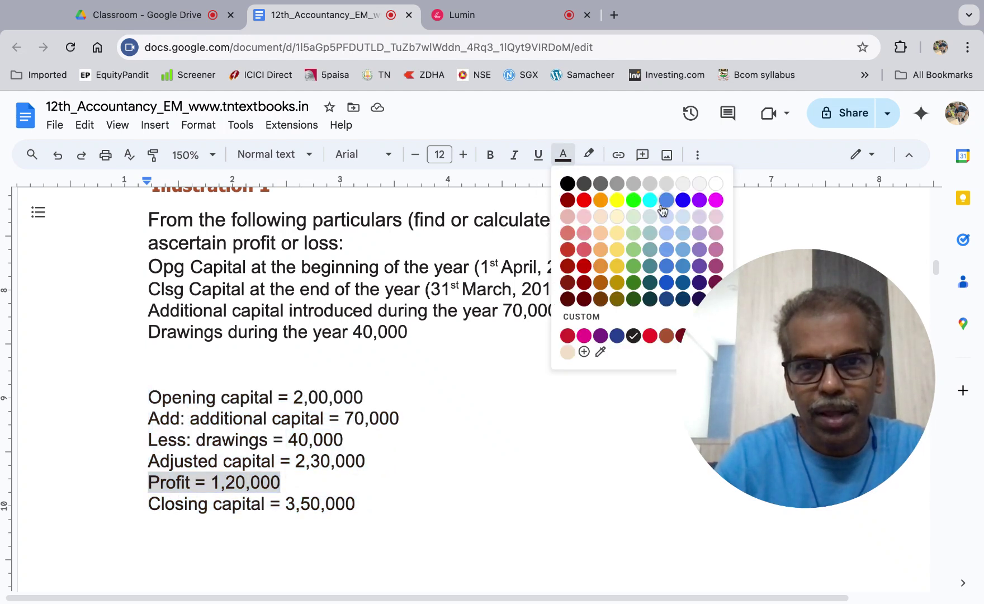
left_click(633, 200)
left_click(564, 158)
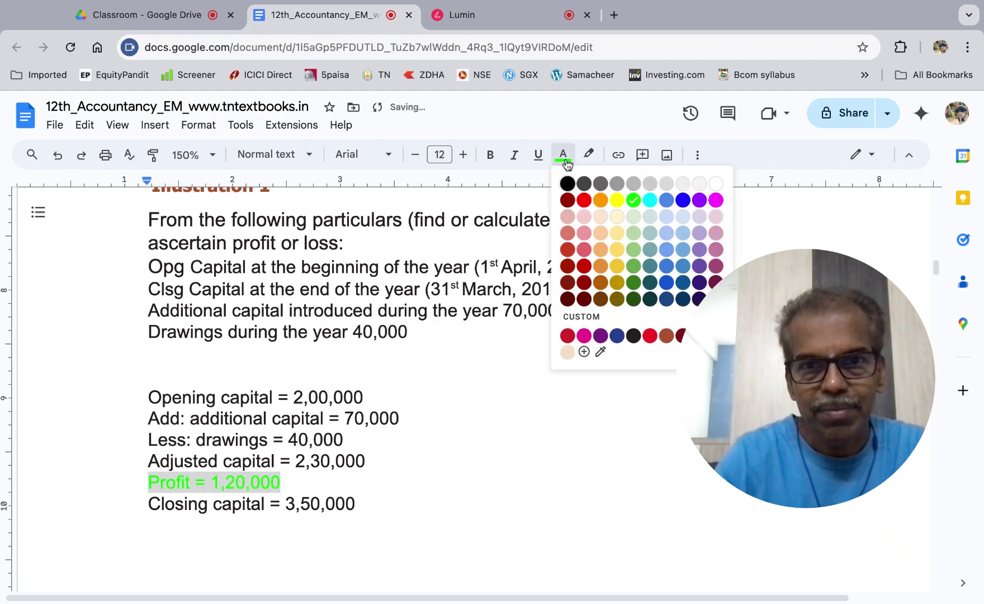
left_click(571, 186)
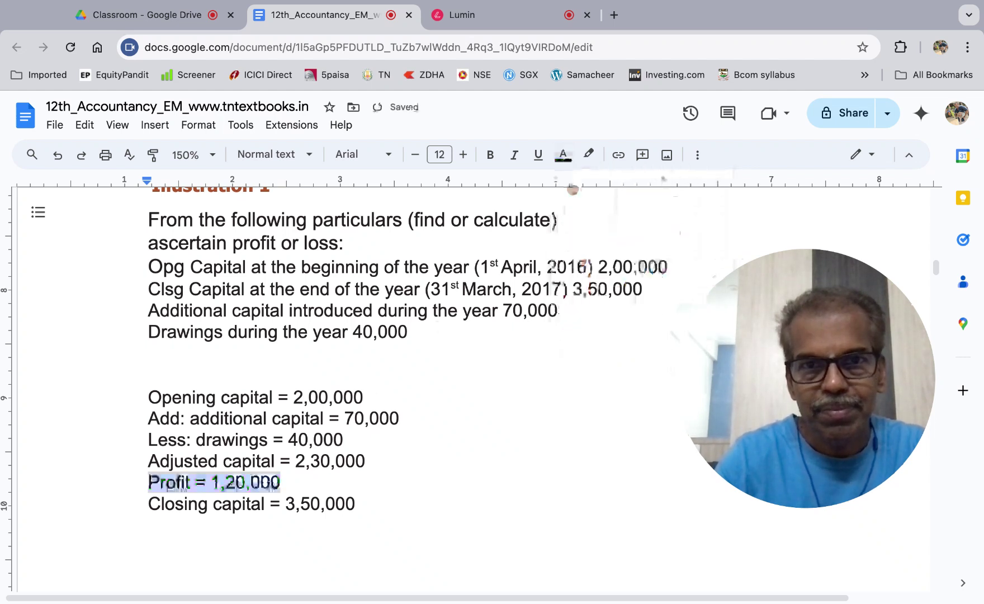
left_click(593, 160)
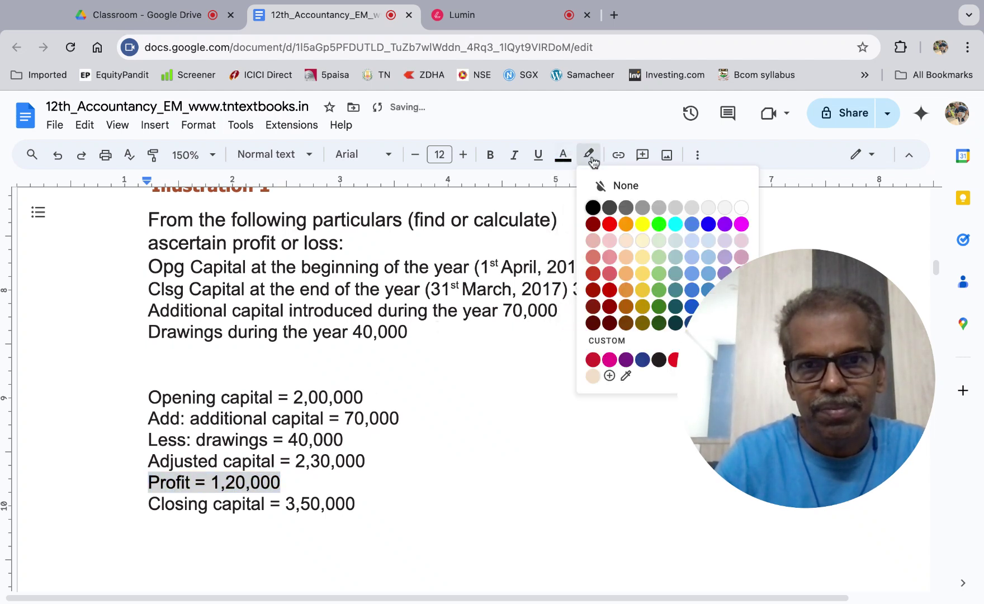
left_click(660, 224)
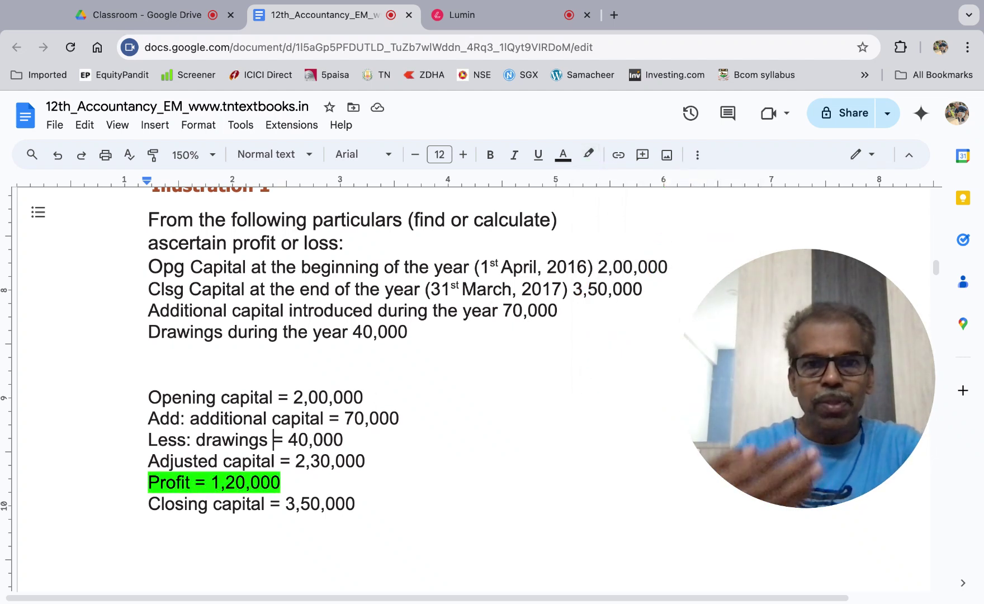
Step: Scroll down to the textbook's Statement of profit or loss showing profit of 1,20,000
scroll(358, 391, "down", 5)
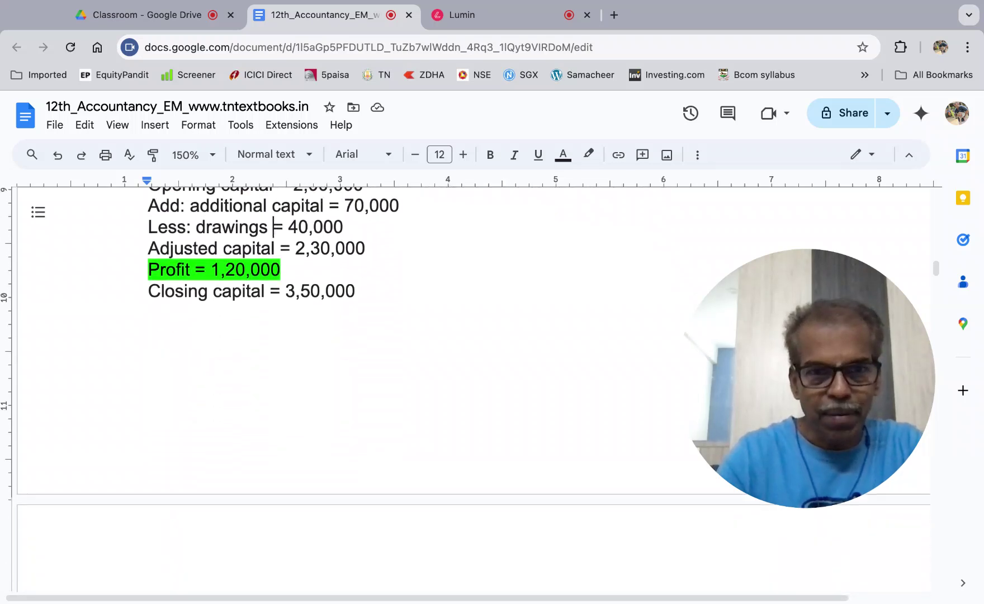
scroll(358, 391, "down", 8)
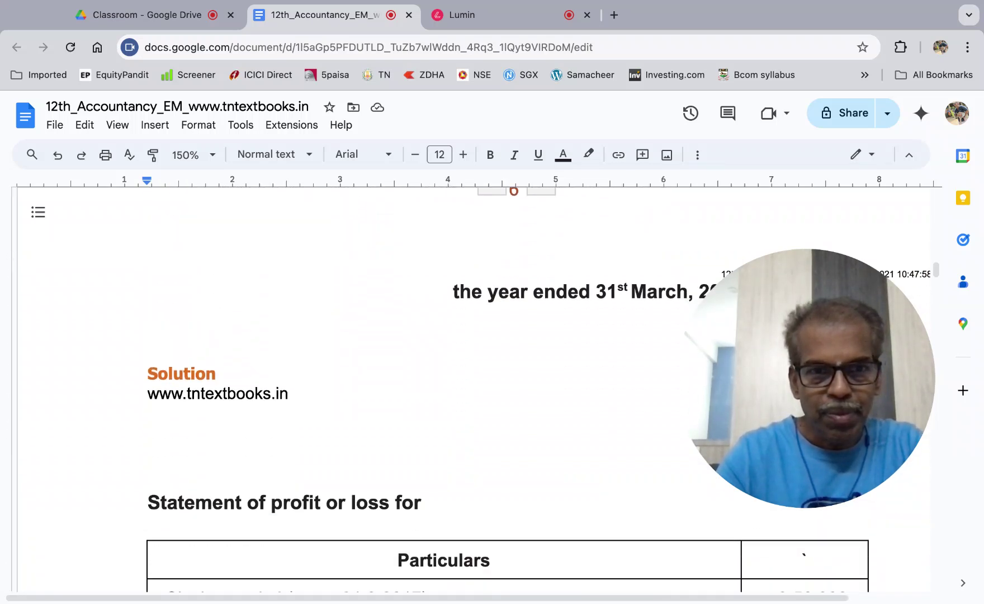
scroll(358, 391, "down", 3)
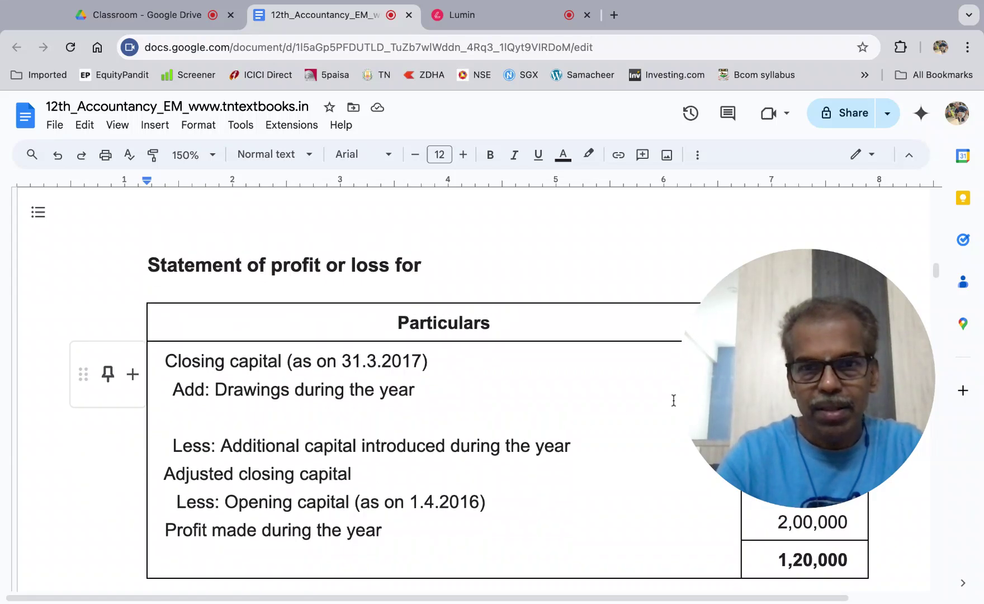
left_click_drag(735, 374, 533, 292)
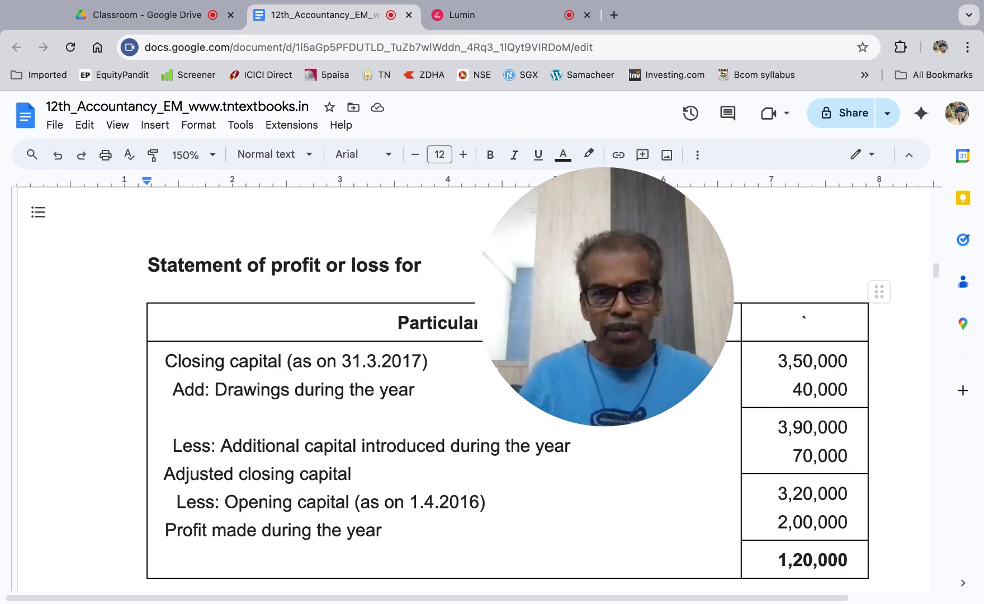
scroll(425, 391, "down", 1)
scroll(425, 391, "up", 7)
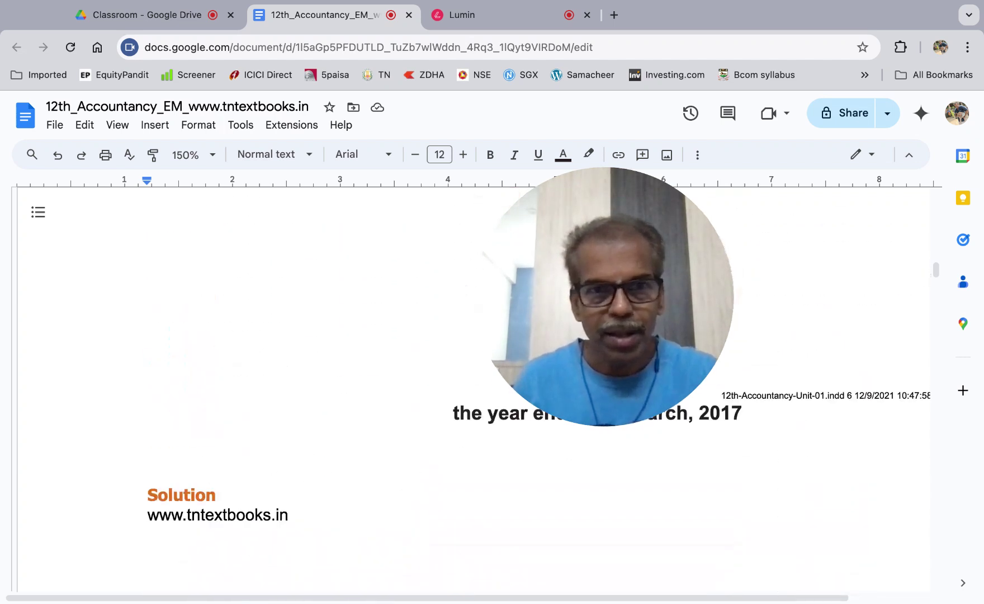
scroll(274, 410, "up", 10)
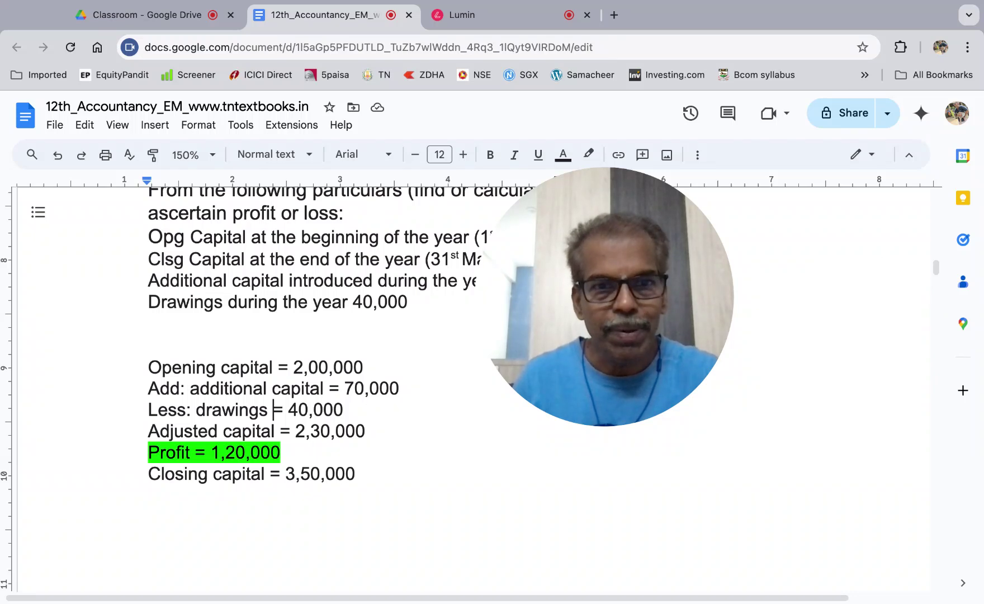
scroll(274, 410, "down", 10)
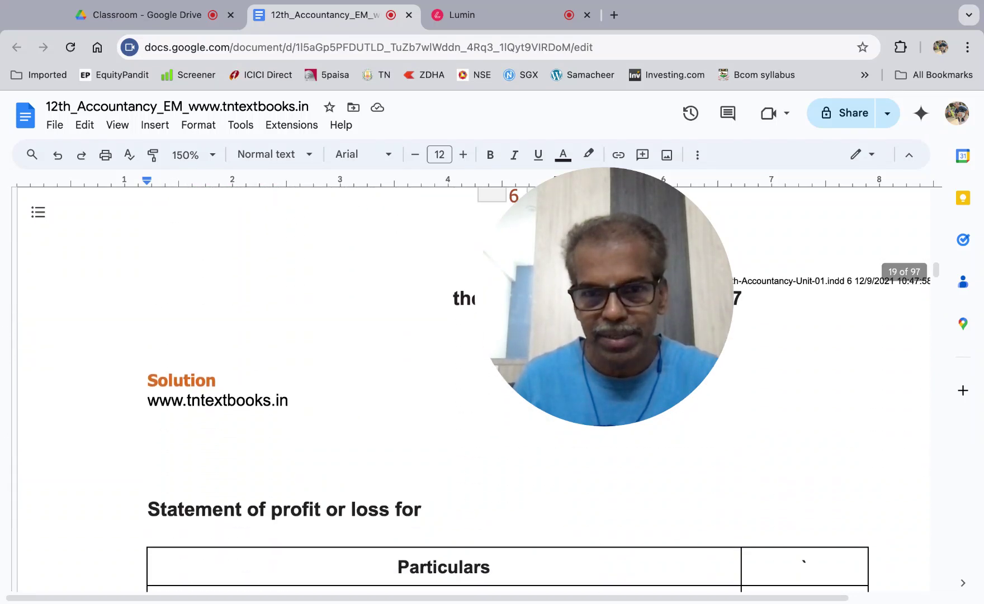
scroll(273, 409, "down", 3)
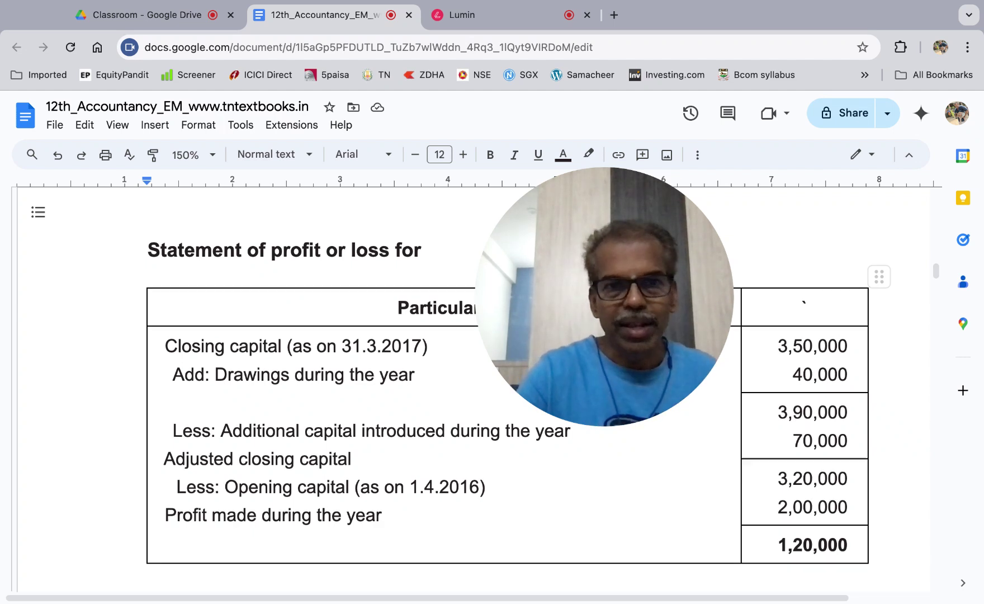
Step: Scroll back up to the worked calculation and place the cursor below Closing capital
scroll(470, 392, "up", 10)
scroll(469, 391, "up", 5)
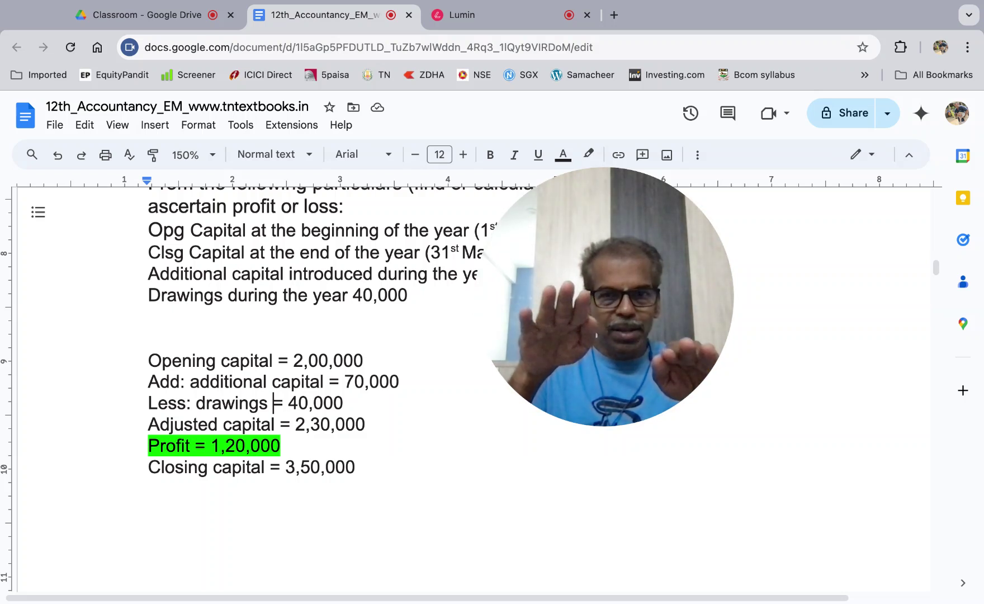
left_click(189, 487)
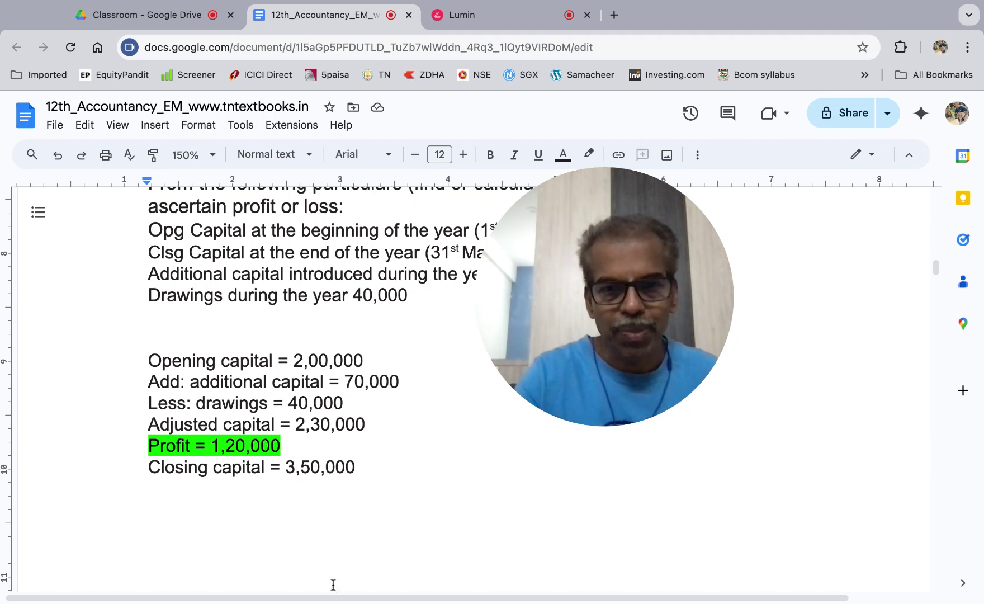